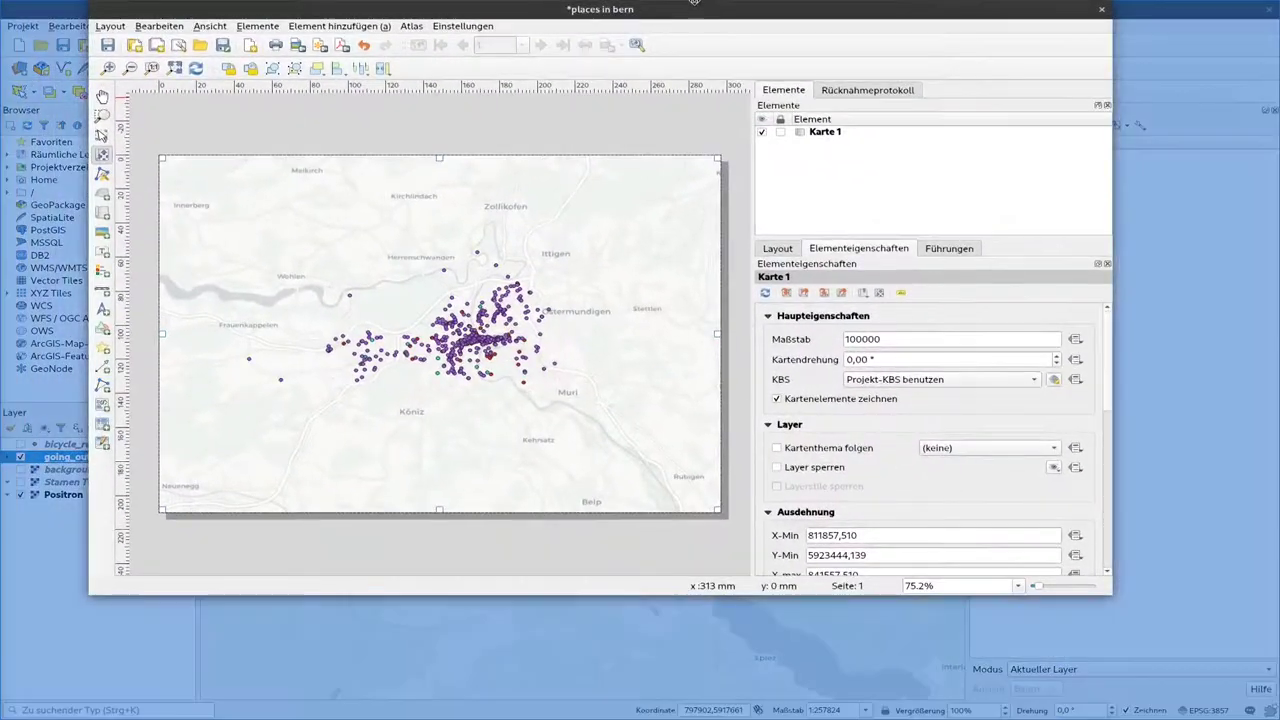
- Maximize the 'places in bern' print layout window to fill the screen
{"action": "left_click_drag", "start_coordinate": [693, 3], "coordinate": [693, 3]}
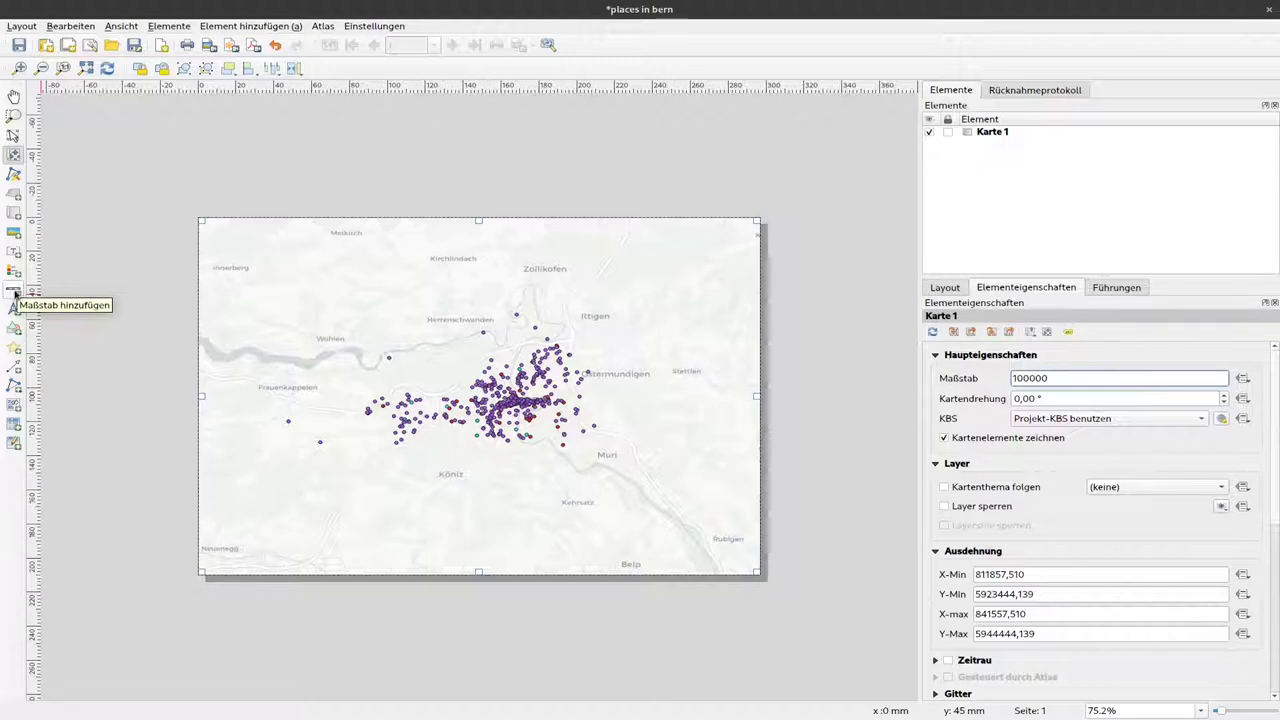
- Draw a kilometre scale bar at the map's lower right and stretch its frame further right
{"action": "left_click", "coordinate": [15, 292]}
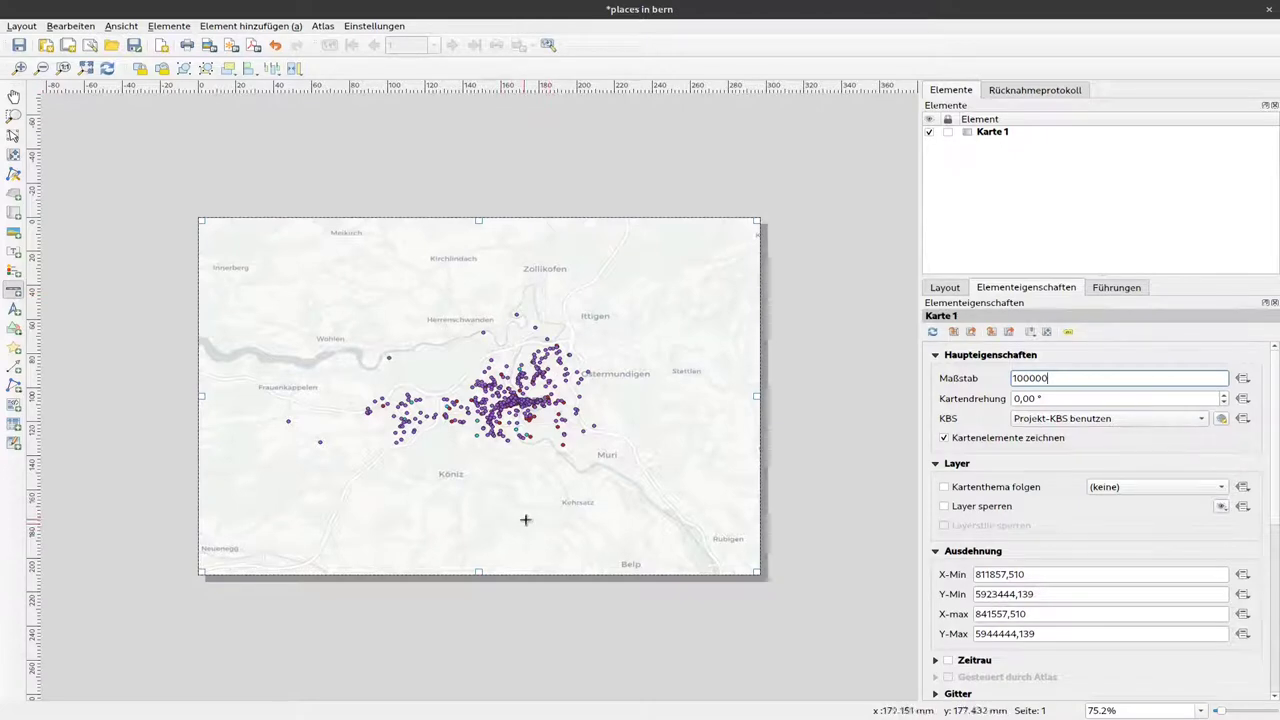
{"action": "left_click_drag", "start_coordinate": [530, 521], "coordinate": [711, 555]}
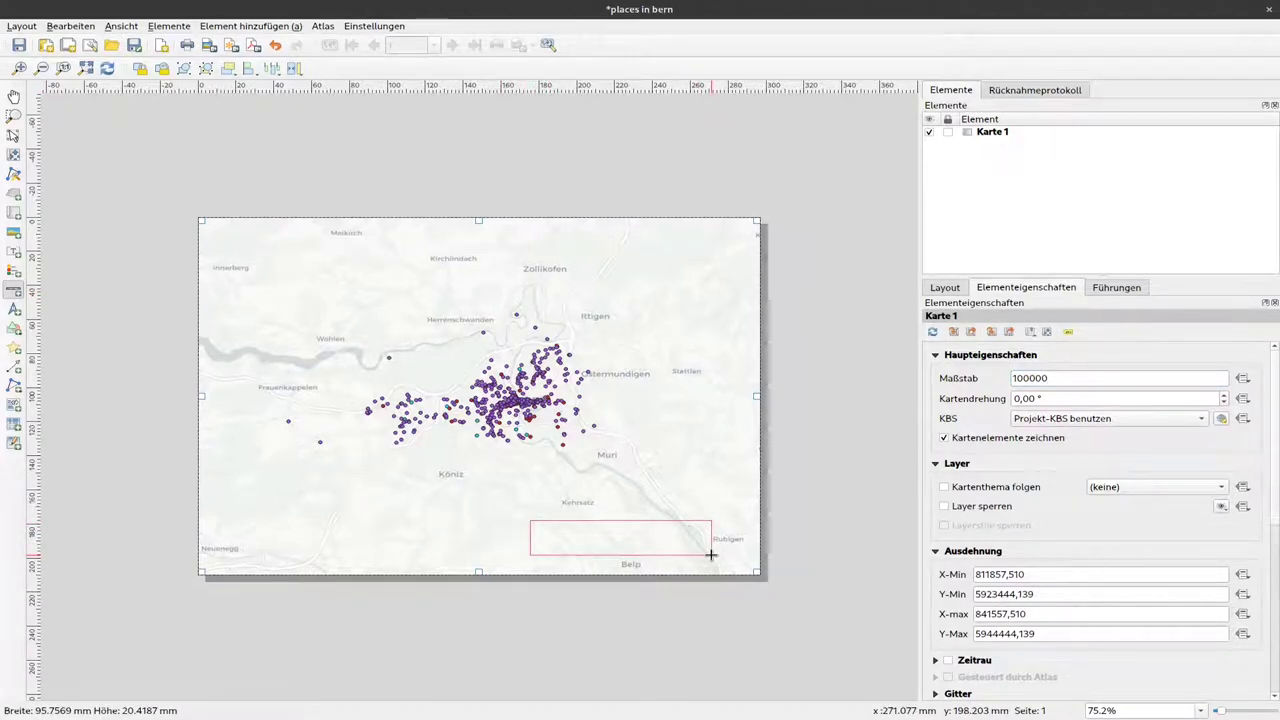
{"action": "left_click_drag", "start_coordinate": [711, 554], "coordinate": [711, 555]}
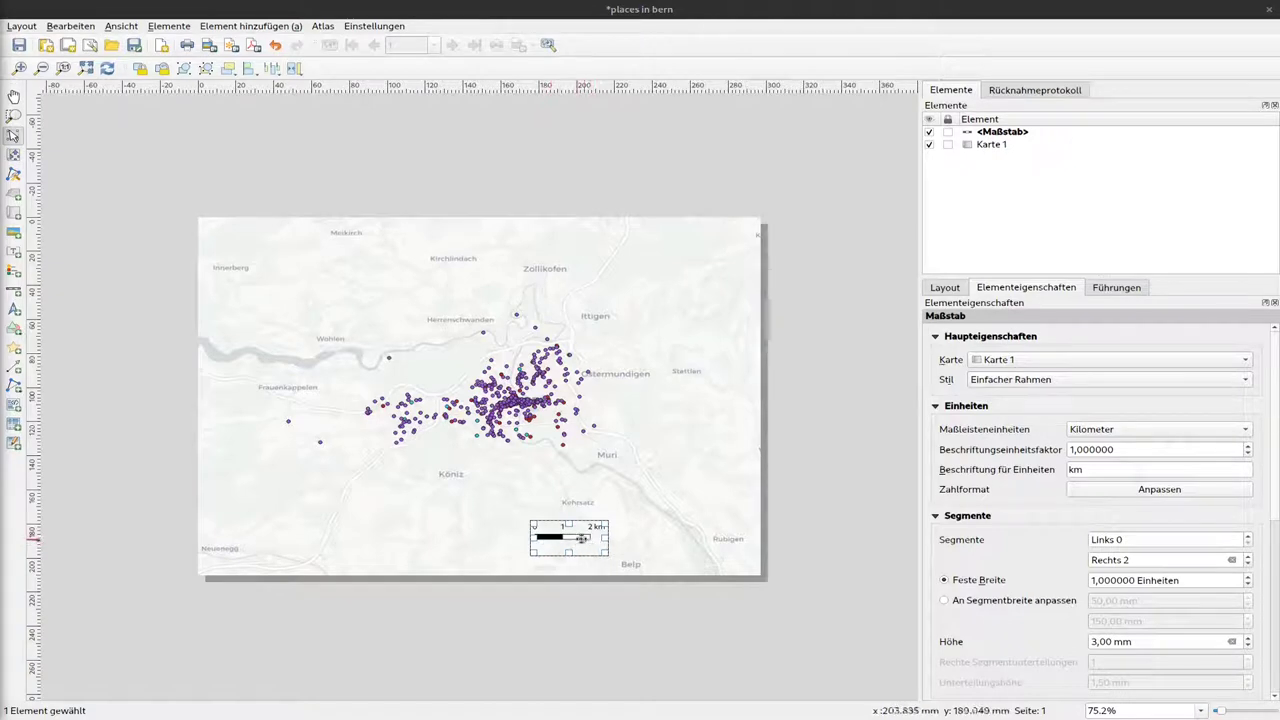
{"action": "left_click_drag", "start_coordinate": [607, 540], "coordinate": [731, 539]}
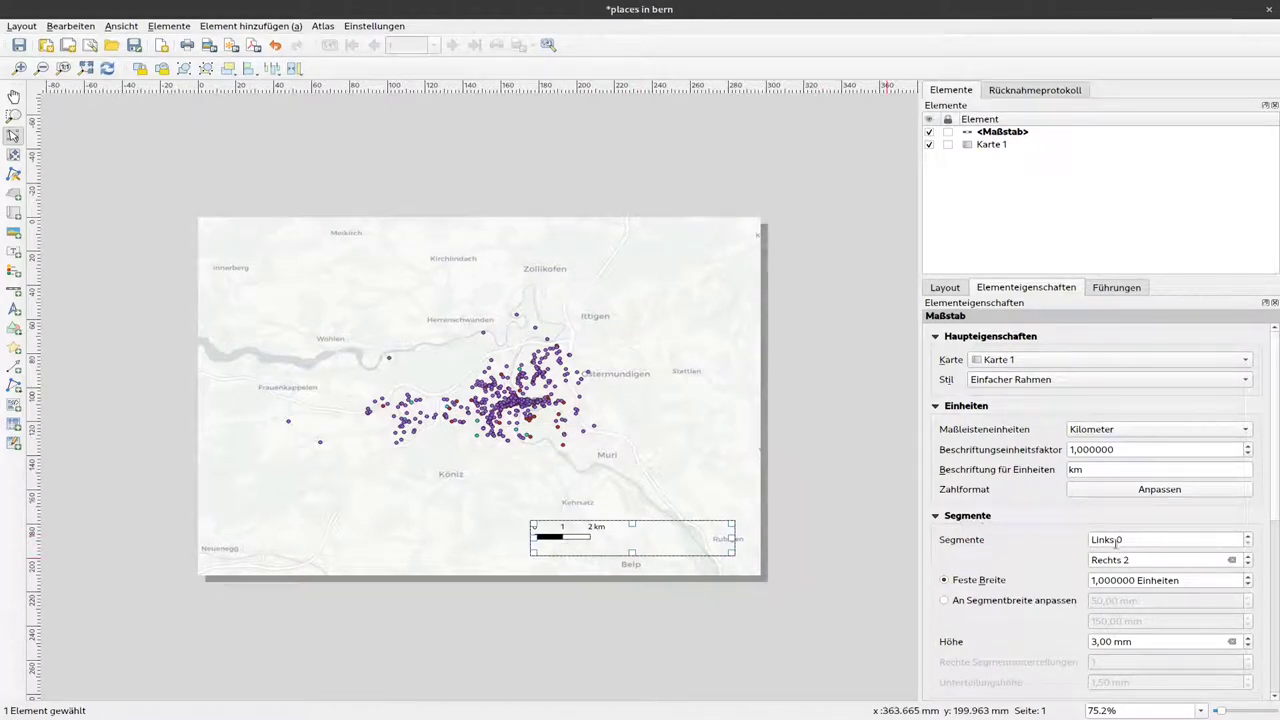
- Set the scale bar to 0 left and 5 right segments (0–5 km), then move it into the bottom-right corner
{"action": "left_click", "coordinate": [1249, 537]}
{"action": "left_click", "coordinate": [1249, 537]}
{"action": "left_click", "coordinate": [1249, 537]}
{"action": "left_click", "coordinate": [1249, 537]}
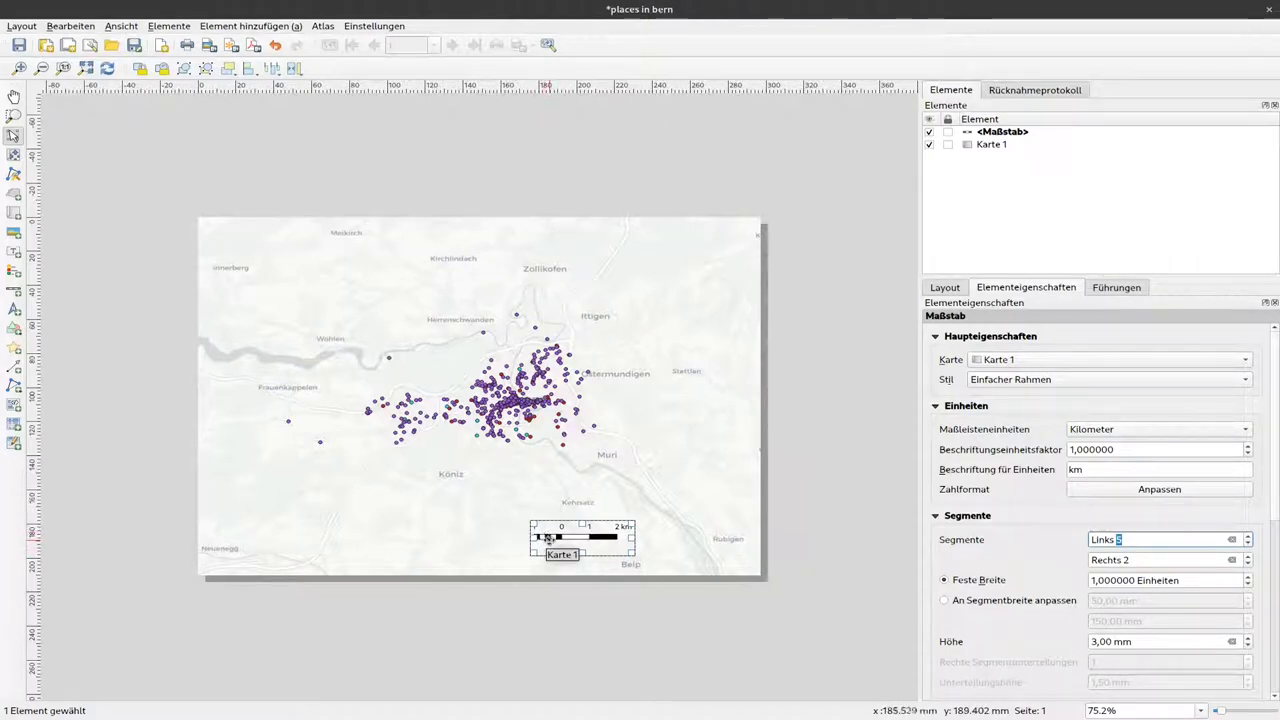
{"action": "left_click", "coordinate": [1248, 543]}
{"action": "left_click", "coordinate": [1248, 543]}
{"action": "left_click", "coordinate": [1248, 557]}
{"action": "left_click", "coordinate": [1248, 557]}
{"action": "left_click", "coordinate": [1248, 557]}
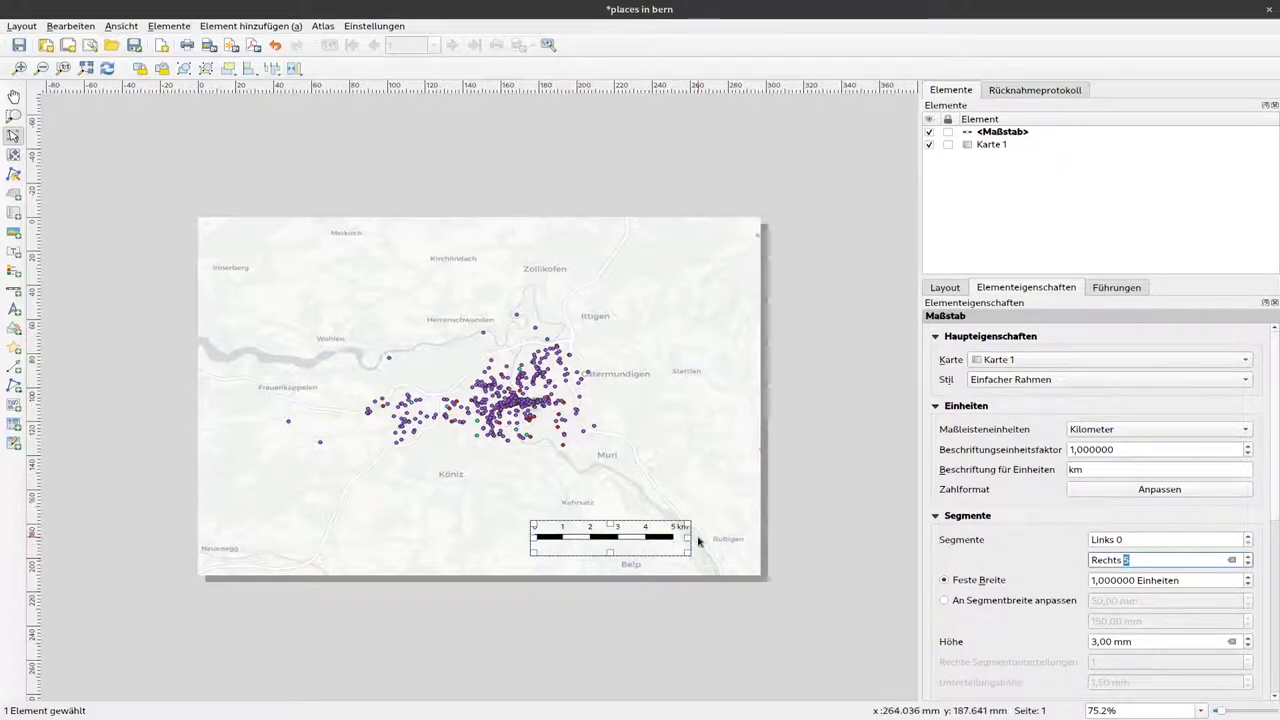
{"action": "left_click_drag", "start_coordinate": [653, 539], "coordinate": [718, 555]}
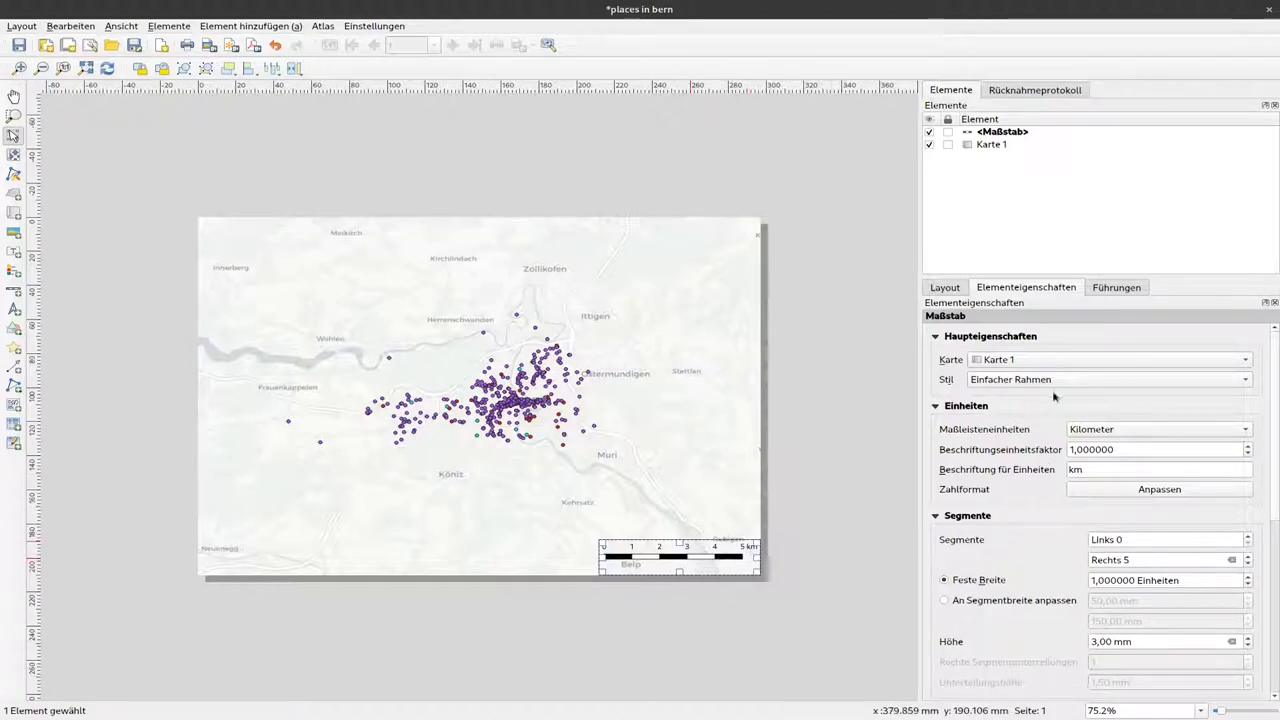
- After trying other styles, apply the 'Linieneinteilung oben' scale bar style and deselect it
{"action": "left_click", "coordinate": [1083, 381]}
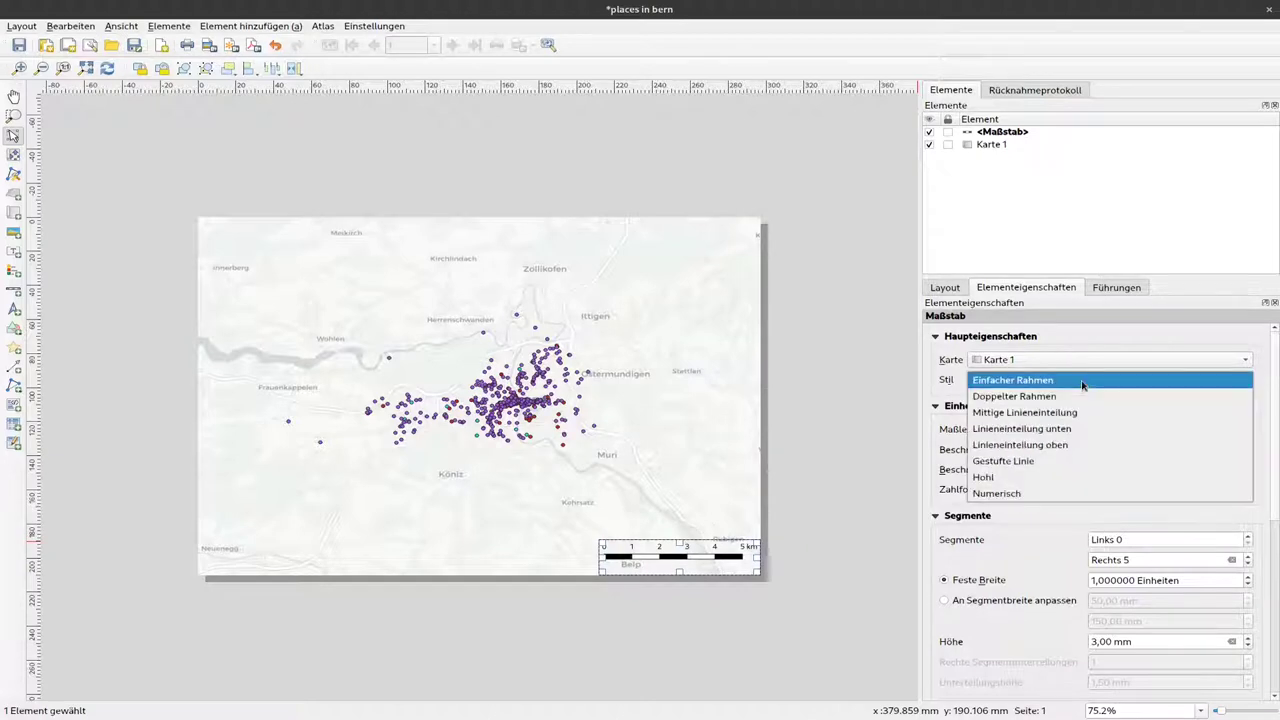
{"action": "left_click", "coordinate": [1086, 397]}
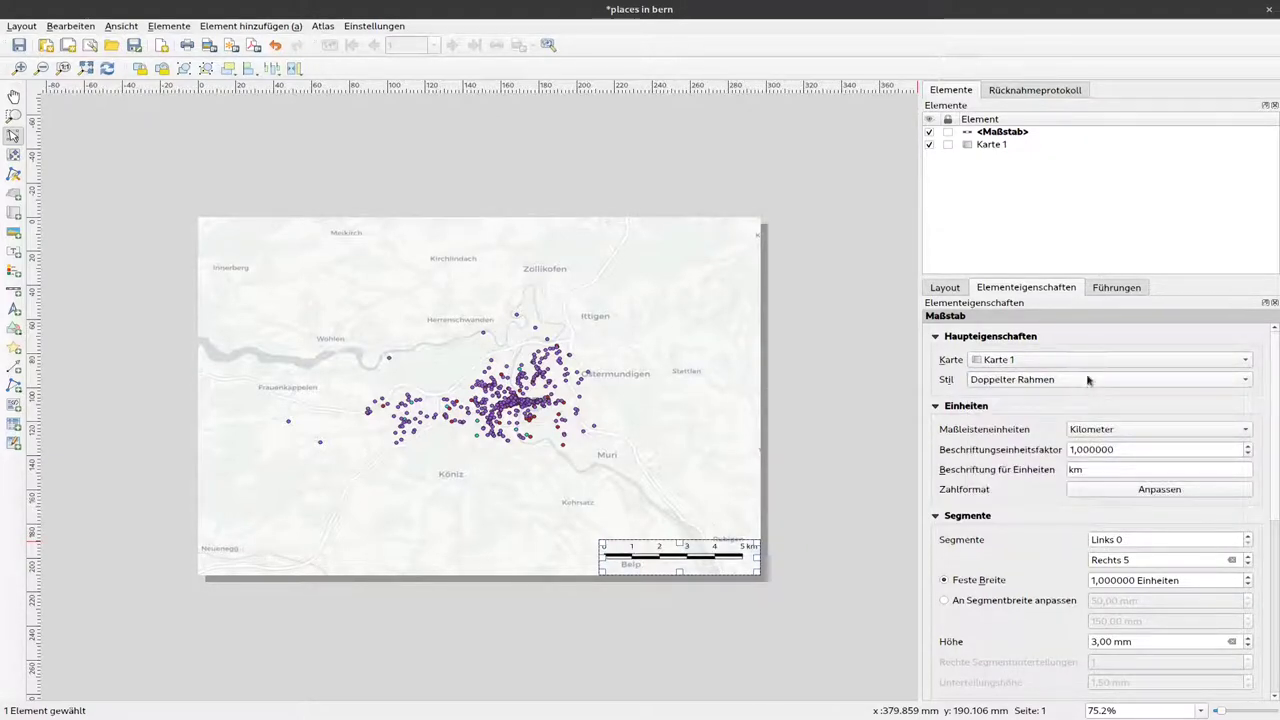
{"action": "left_click", "coordinate": [1088, 381]}
{"action": "left_click", "coordinate": [1086, 394]}
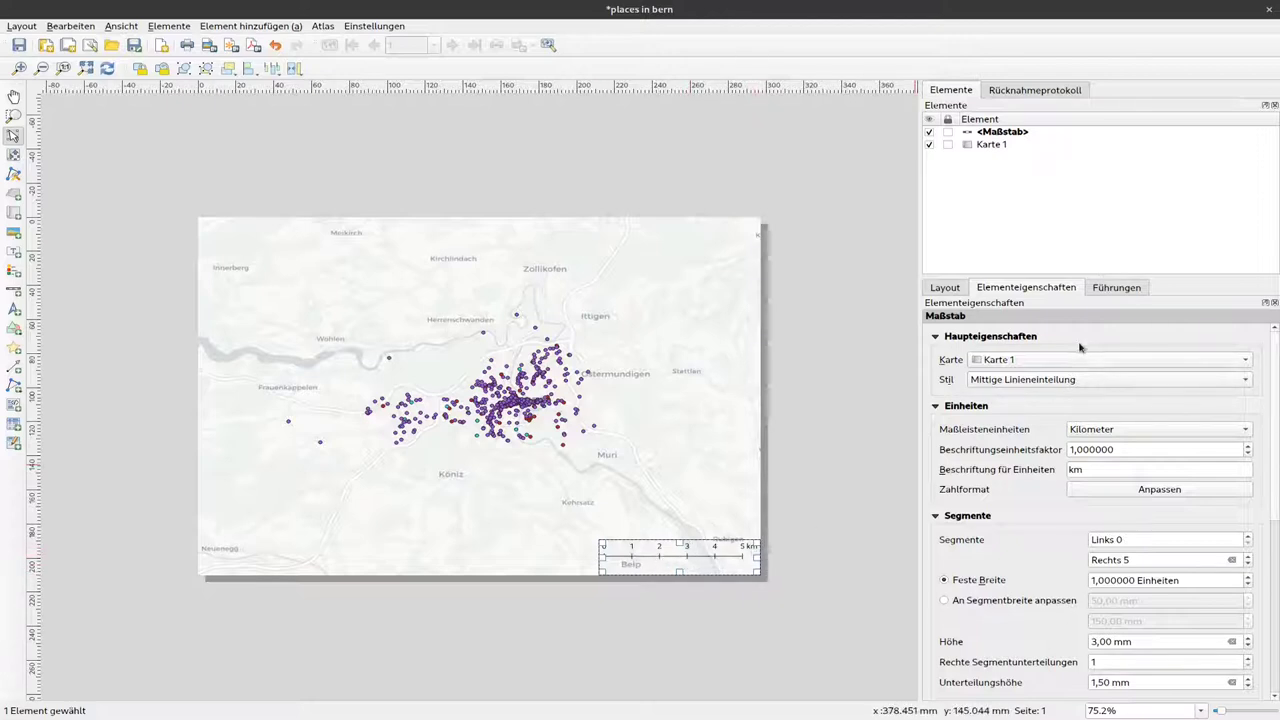
{"action": "left_click", "coordinate": [1095, 378]}
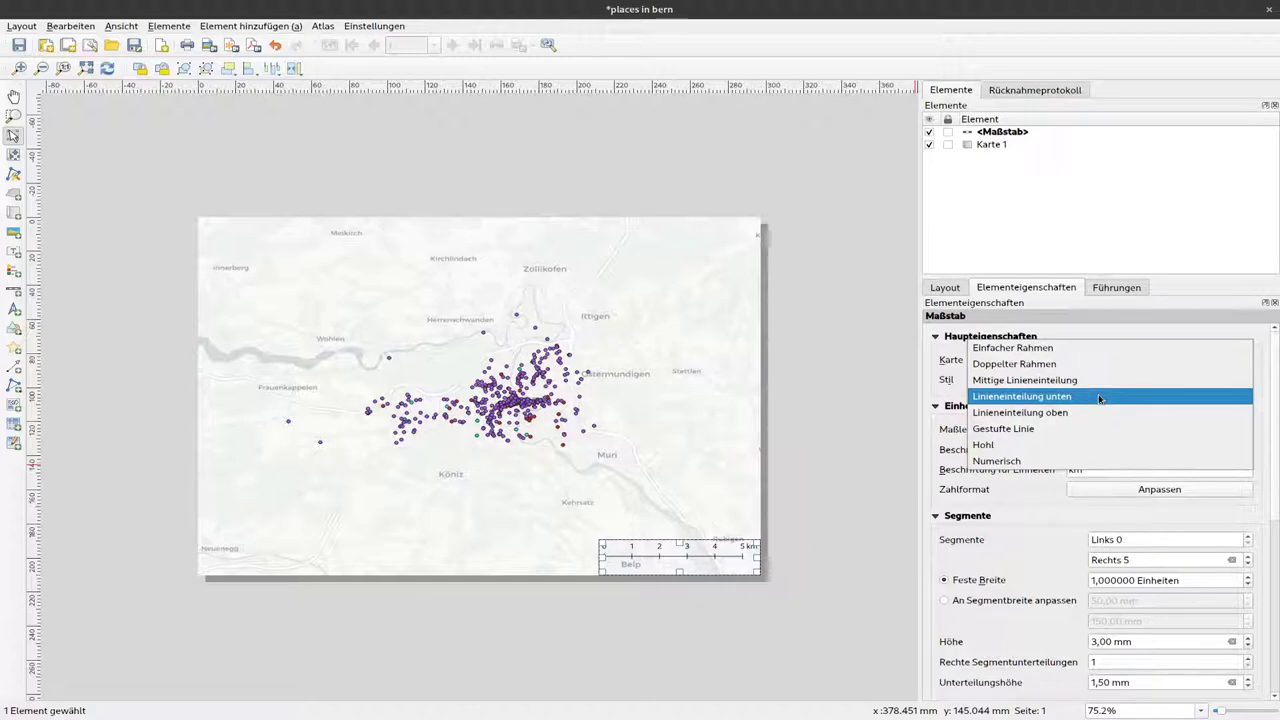
{"action": "left_click", "coordinate": [1099, 398]}
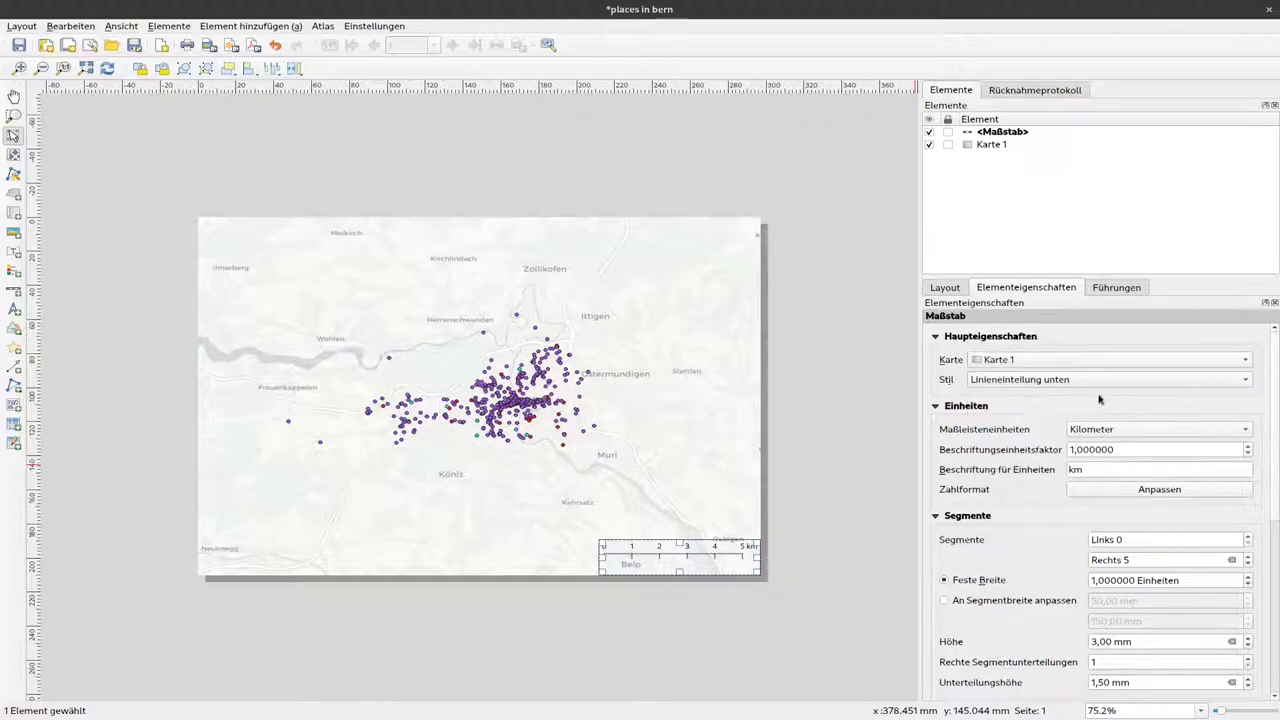
{"action": "left_click", "coordinate": [1111, 380]}
{"action": "left_click", "coordinate": [1111, 396]}
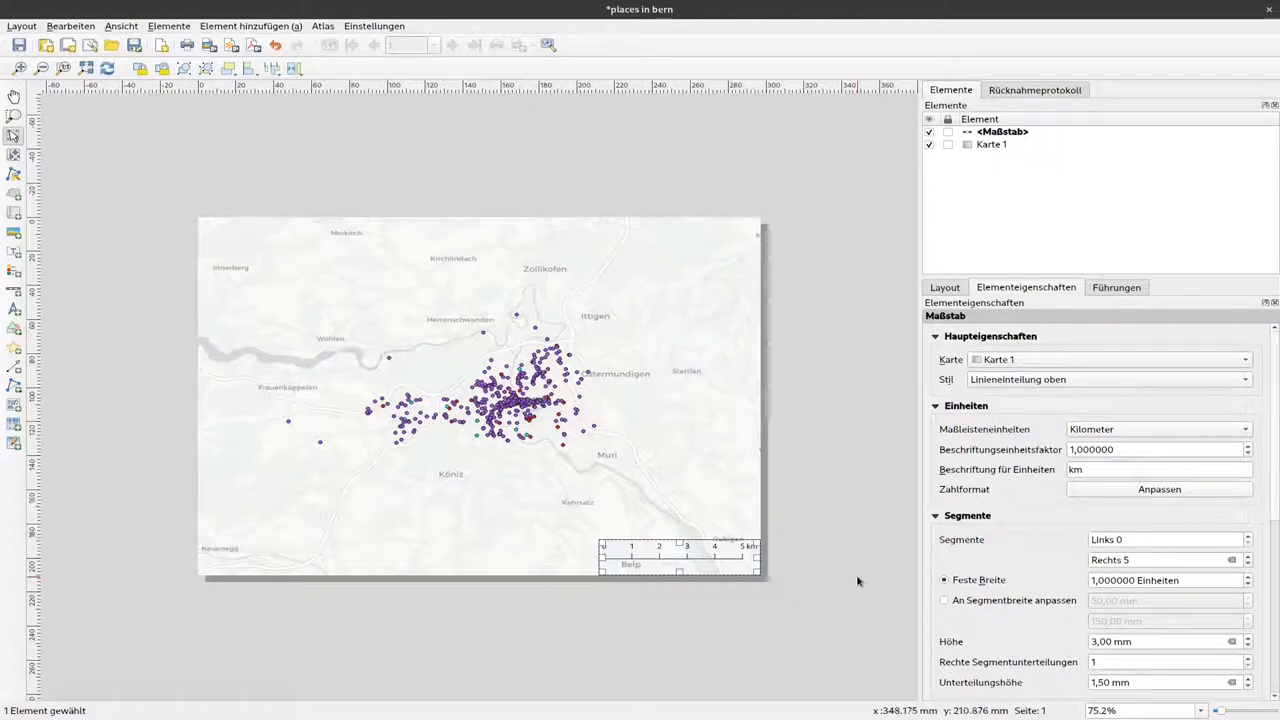
{"action": "left_click", "coordinate": [868, 551]}
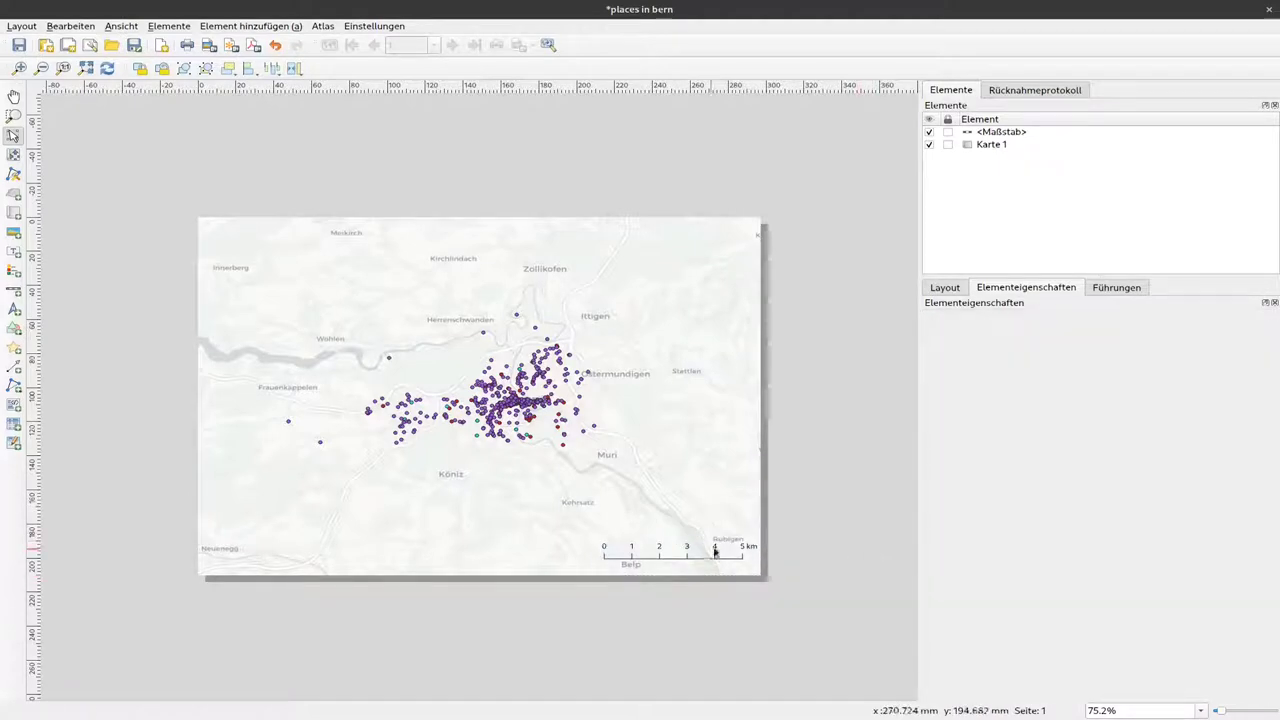
{"action": "left_click", "coordinate": [14, 311]}
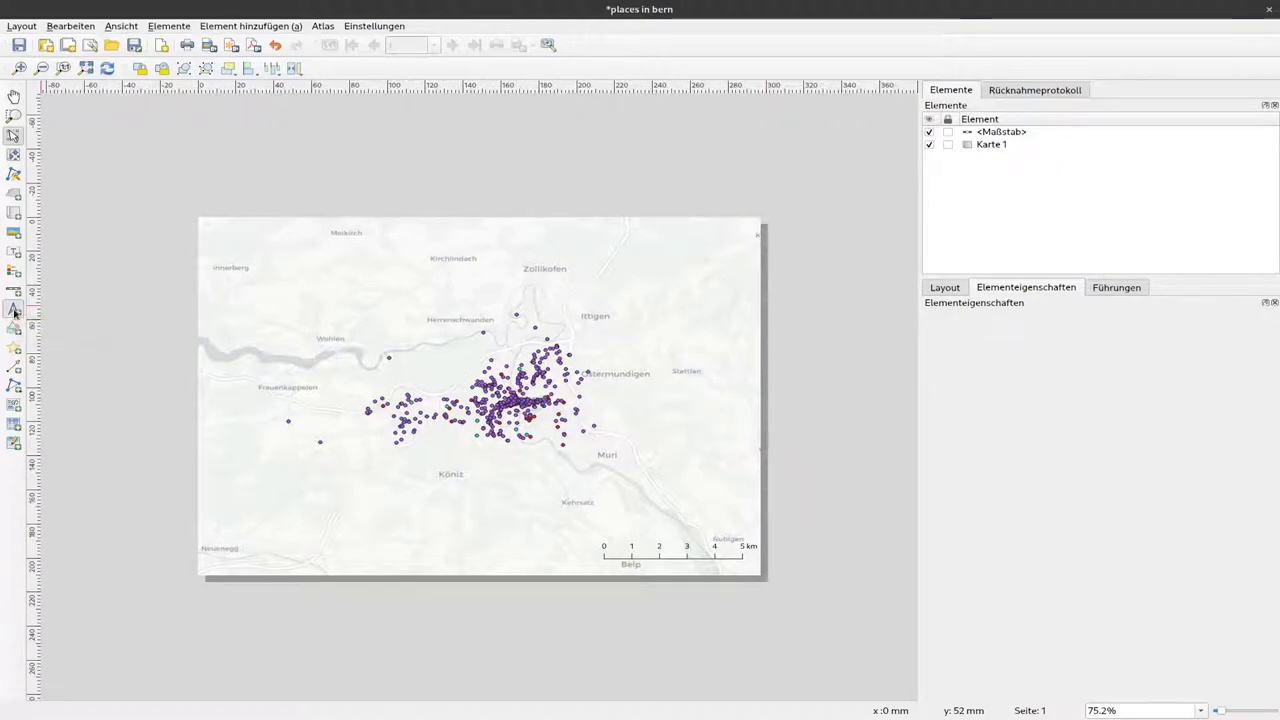
{"action": "left_click_drag", "start_coordinate": [669, 233], "coordinate": [732, 238]}
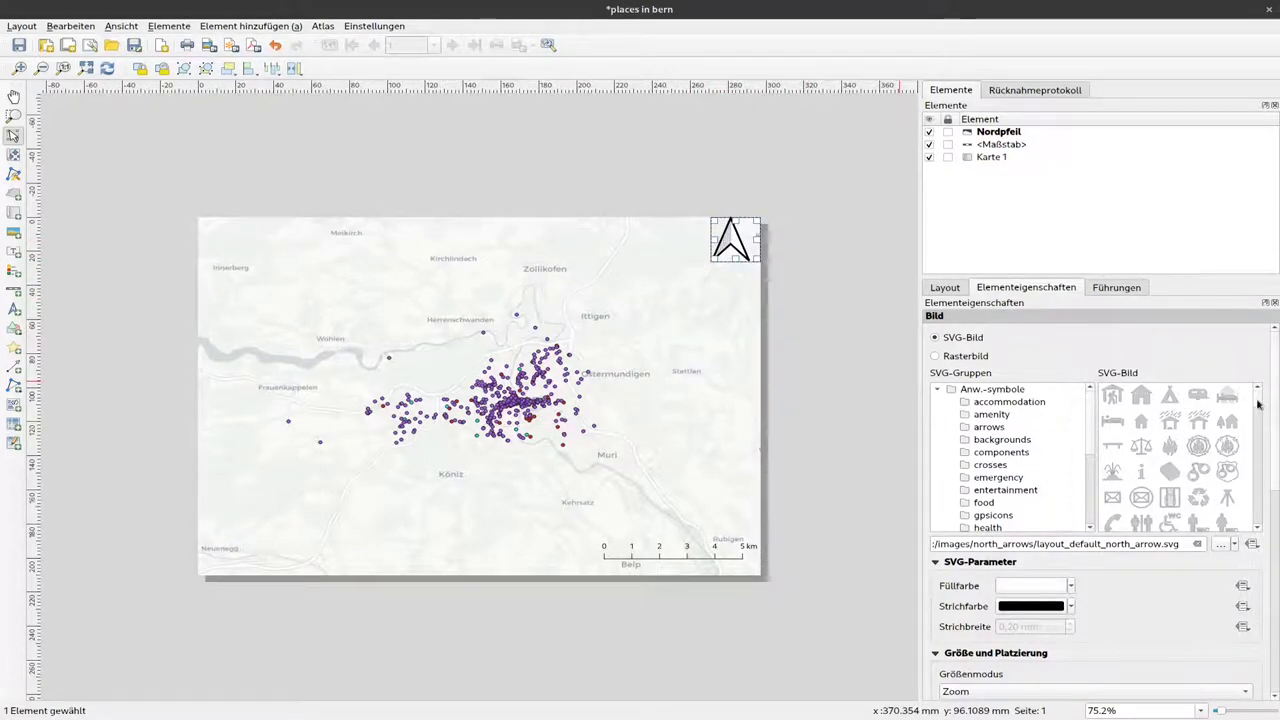
{"action": "mouse_move", "coordinate": [1258, 404]}
{"action": "left_mouse_down"}
{"action": "mouse_move", "coordinate": [1258, 430]}
{"action": "mouse_move", "coordinate": [1257, 400]}
{"action": "left_mouse_up"}
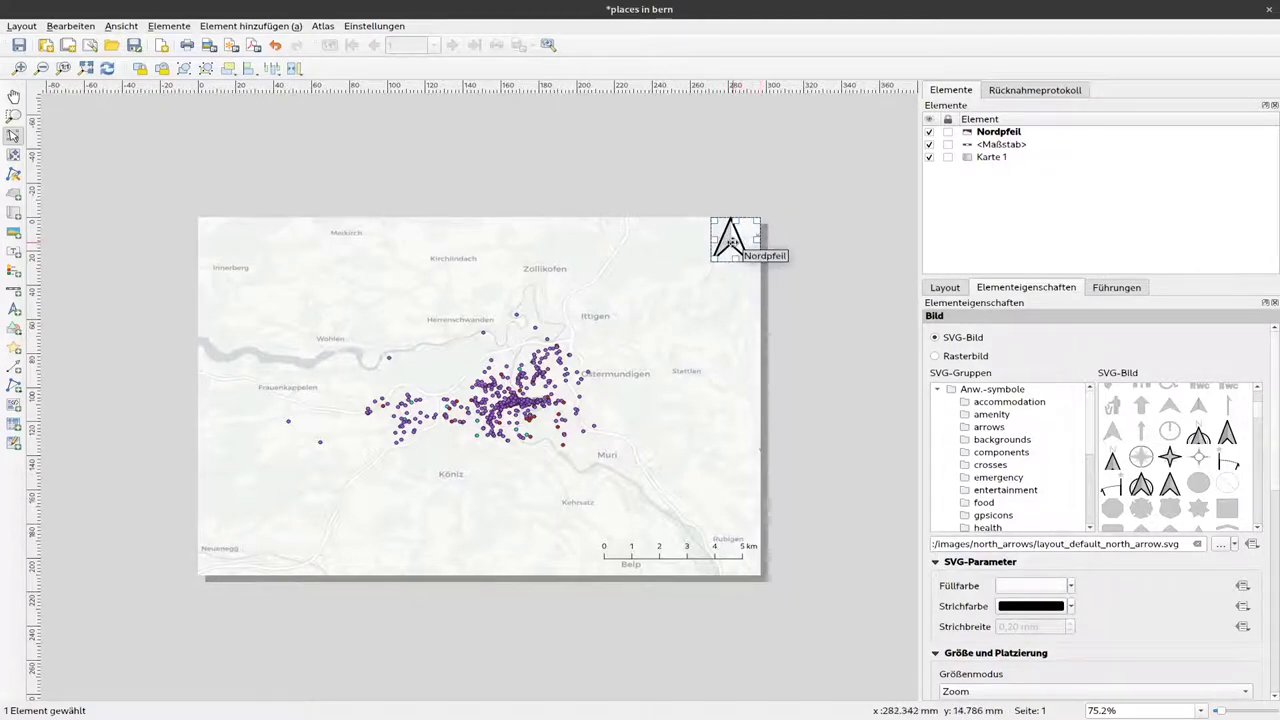
{"action": "key", "text": "Delete"}
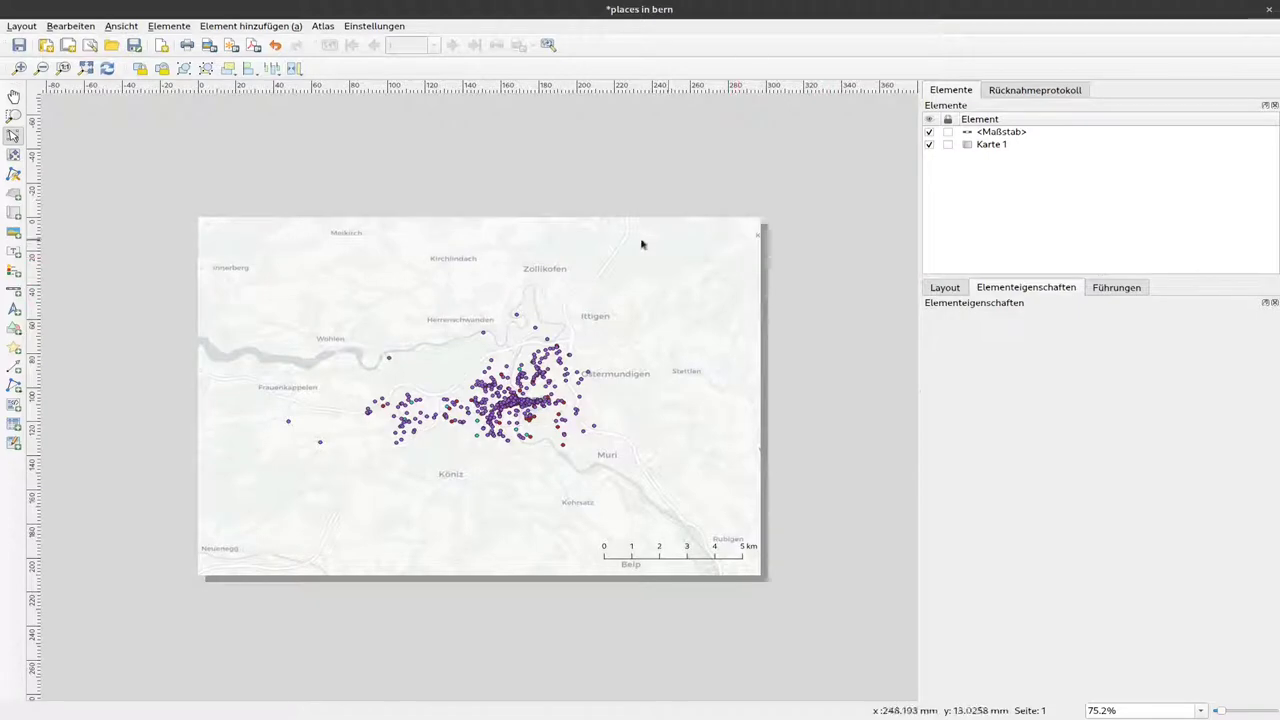
- Draw a picture frame at the map's top-right, choose NorthArrow_04.svg, and shrink it into the corner
{"action": "left_click", "coordinate": [13, 233]}
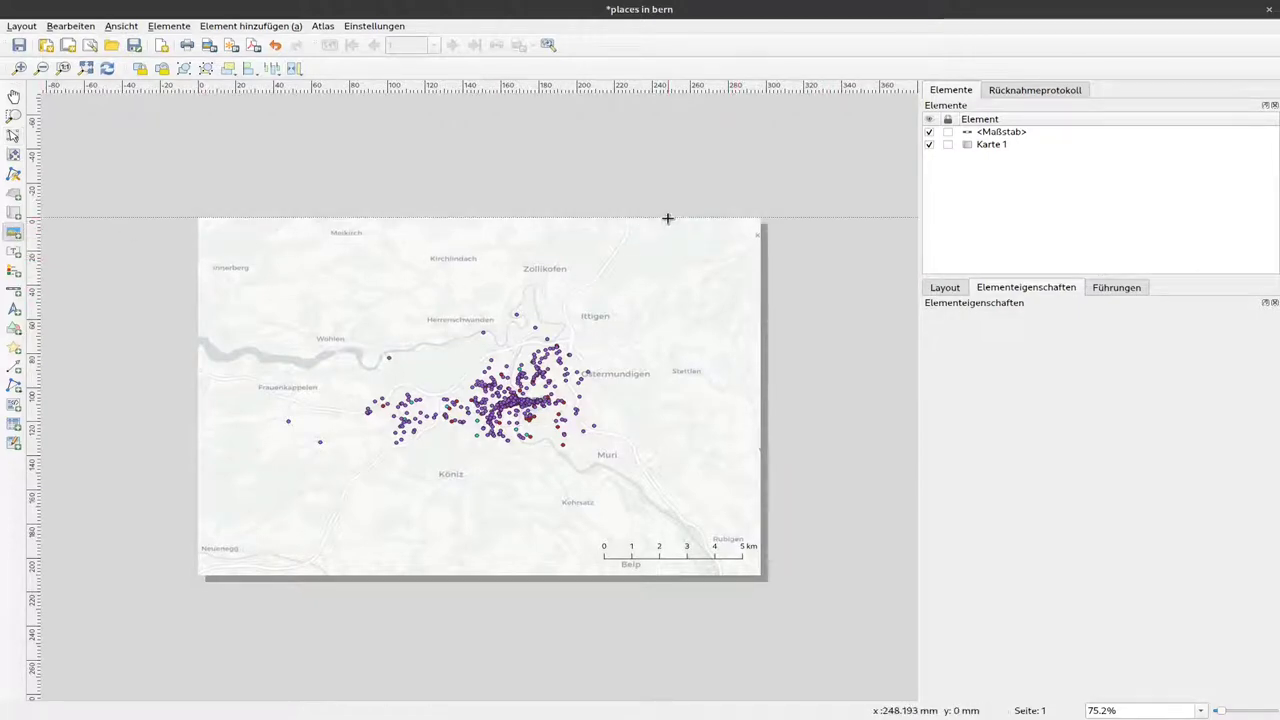
{"action": "left_click_drag", "start_coordinate": [668, 217], "coordinate": [819, 305]}
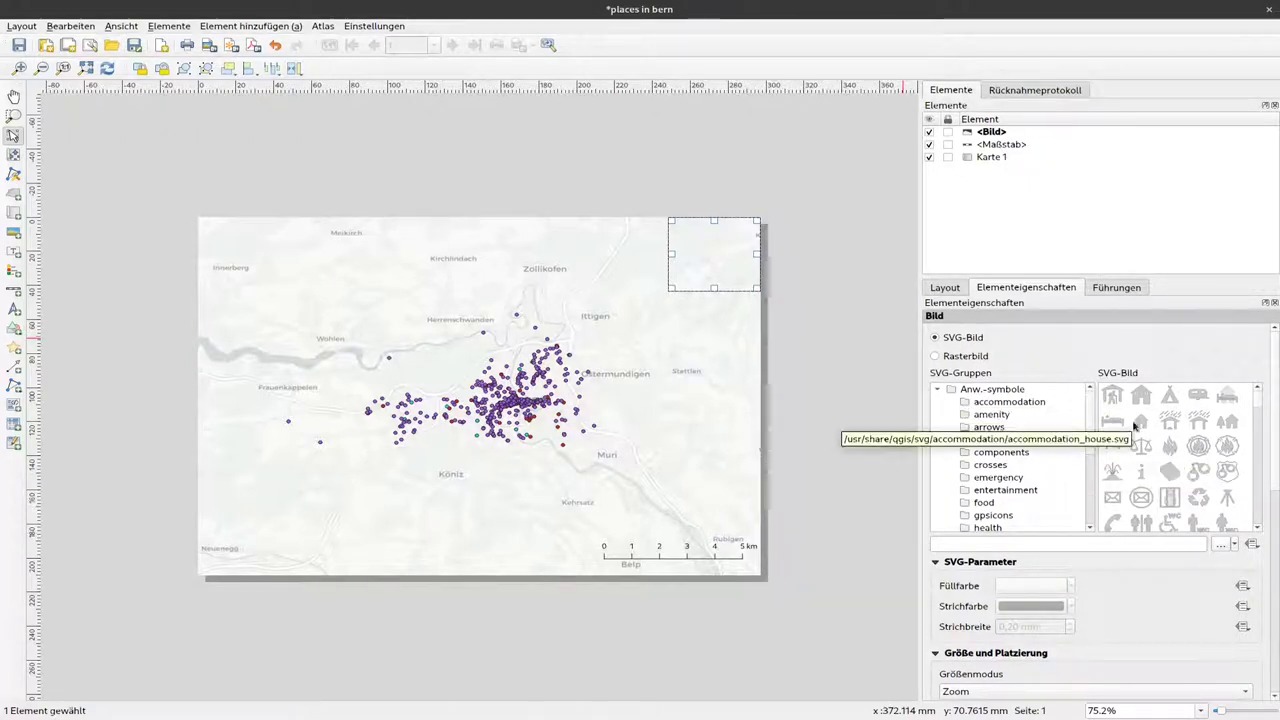
{"action": "scroll", "coordinate": [1259, 412], "scroll_direction": "down", "scroll_amount": 5}
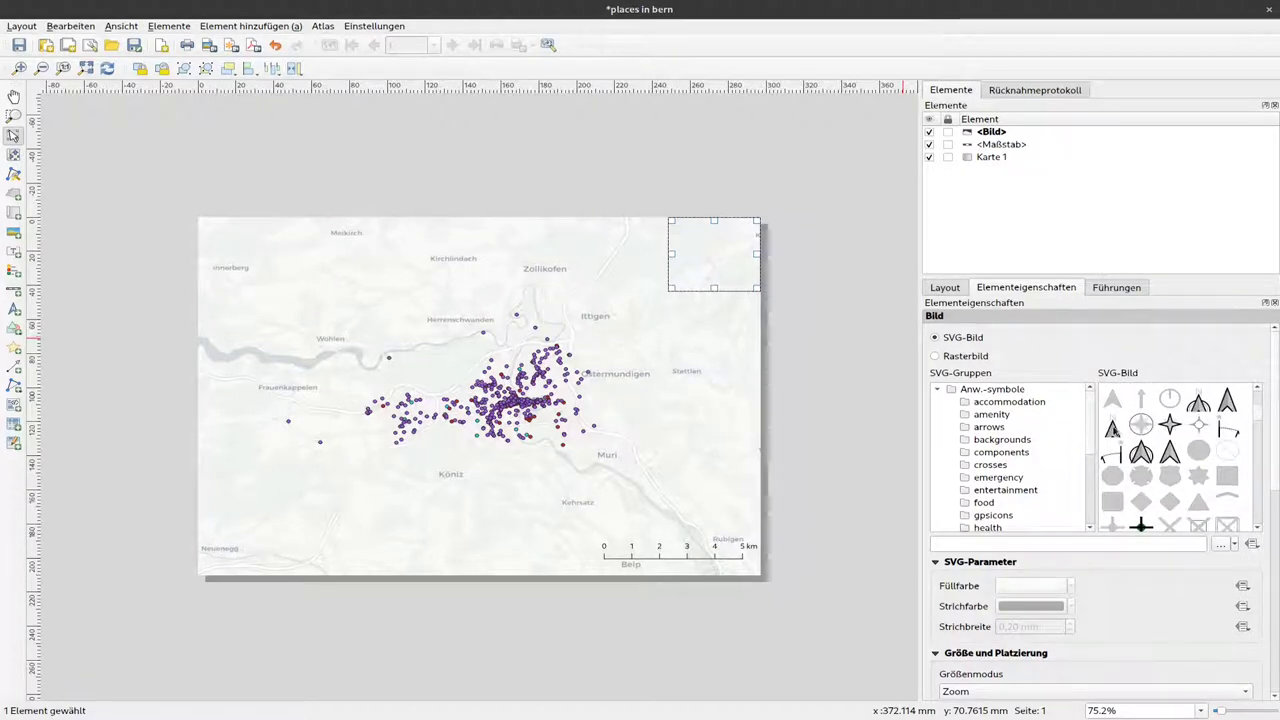
{"action": "left_click", "coordinate": [1112, 428]}
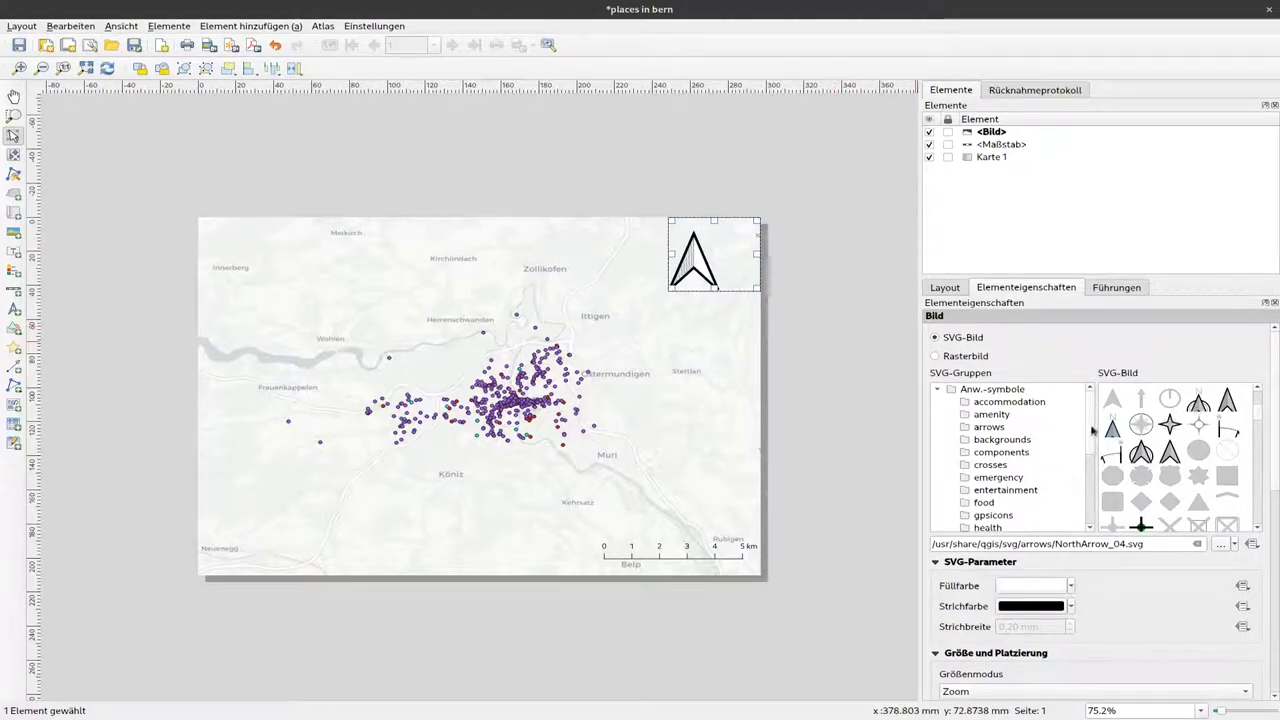
{"action": "left_click", "coordinate": [787, 363]}
{"action": "left_click", "coordinate": [693, 262]}
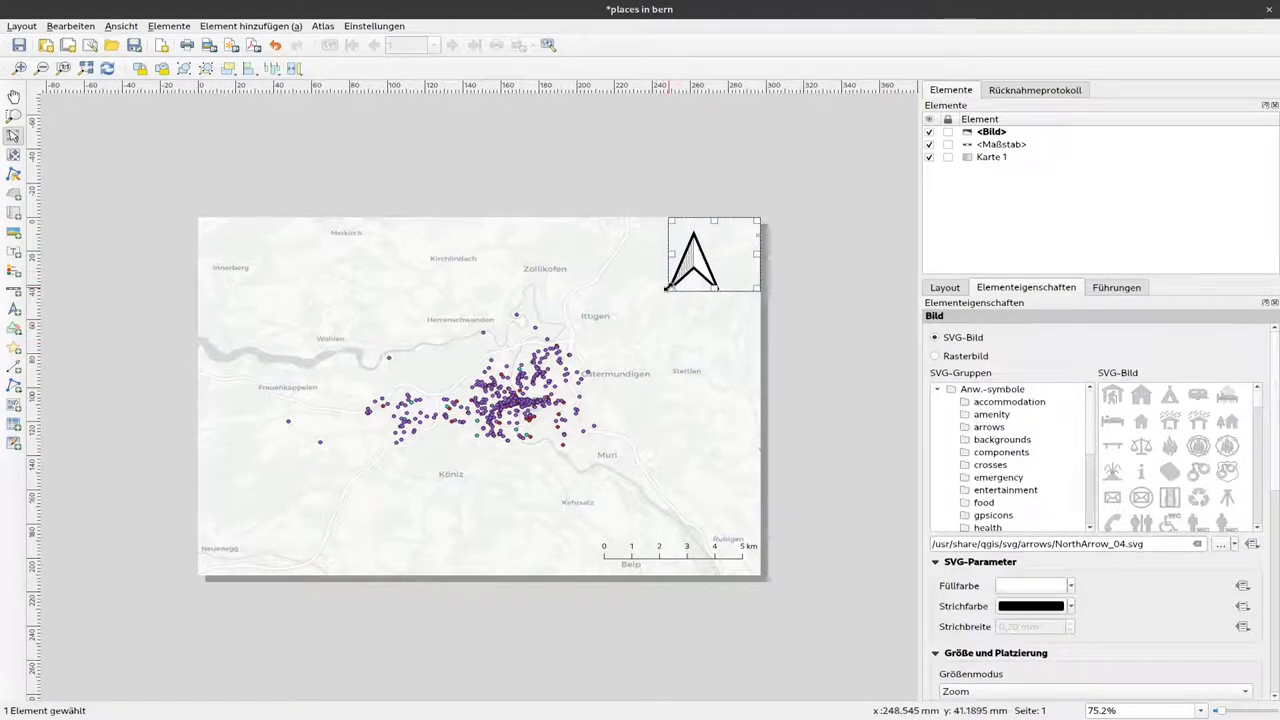
{"action": "left_click_drag", "start_coordinate": [670, 289], "coordinate": [726, 257]}
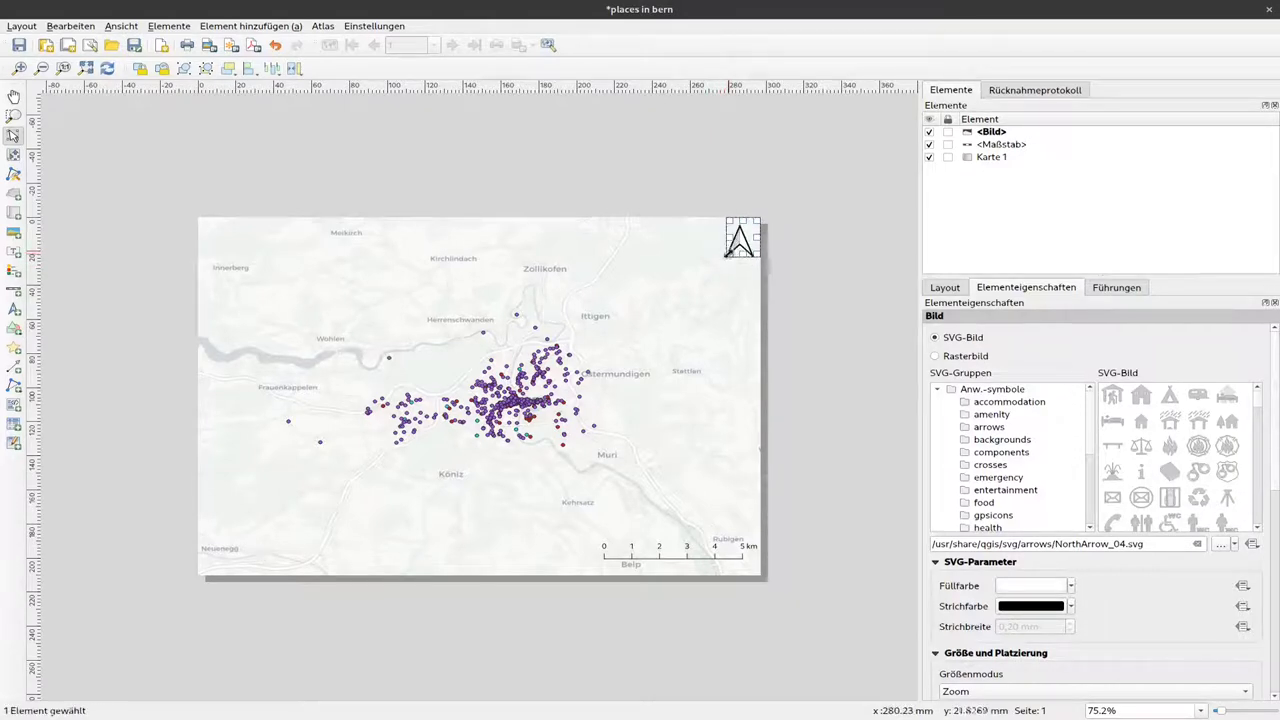
- Set the north arrow's SVG fill colour to black and change its outline colour
{"action": "scroll", "coordinate": [1150, 515], "scroll_direction": "down", "scroll_amount": 2}
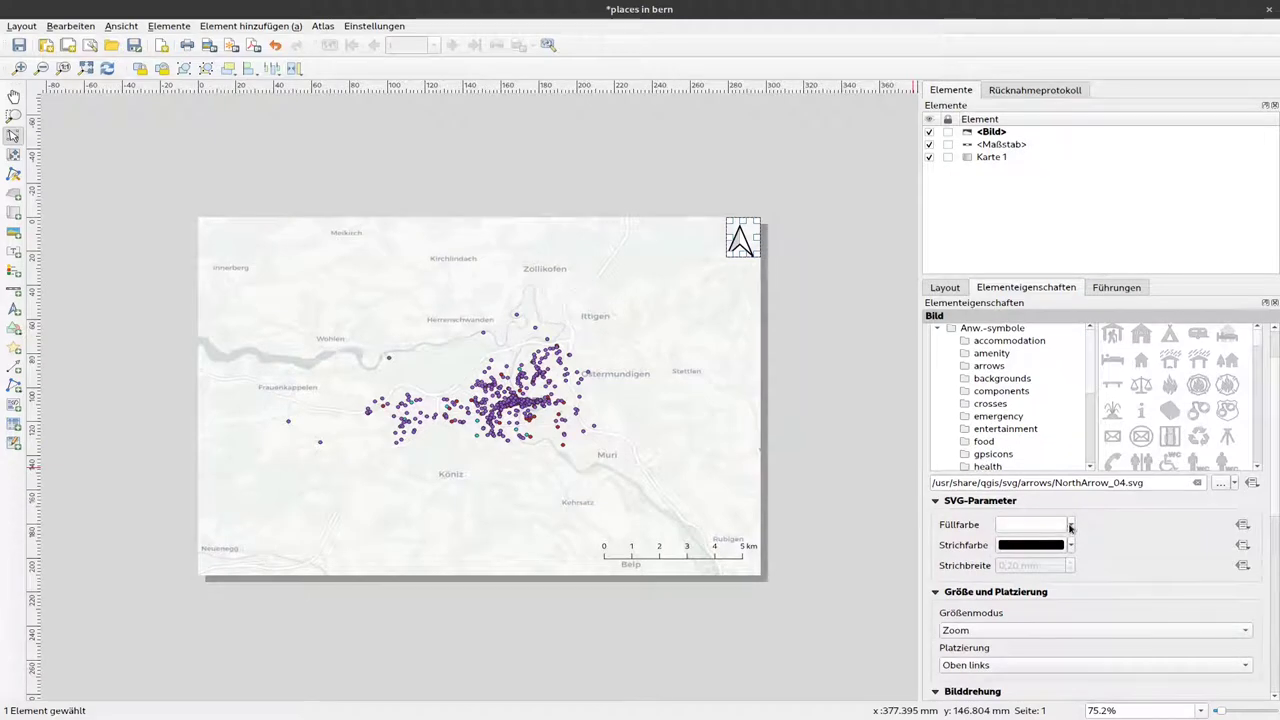
{"action": "left_click", "coordinate": [1070, 526]}
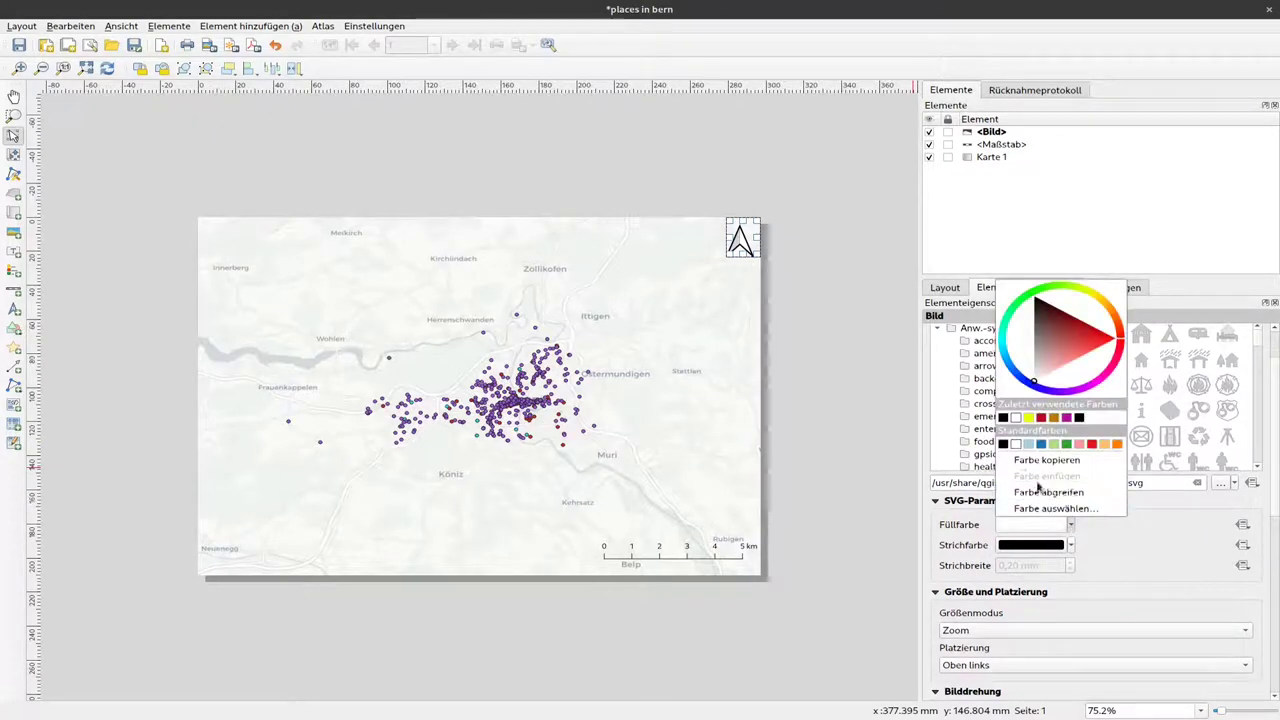
{"action": "left_click", "coordinate": [1003, 443]}
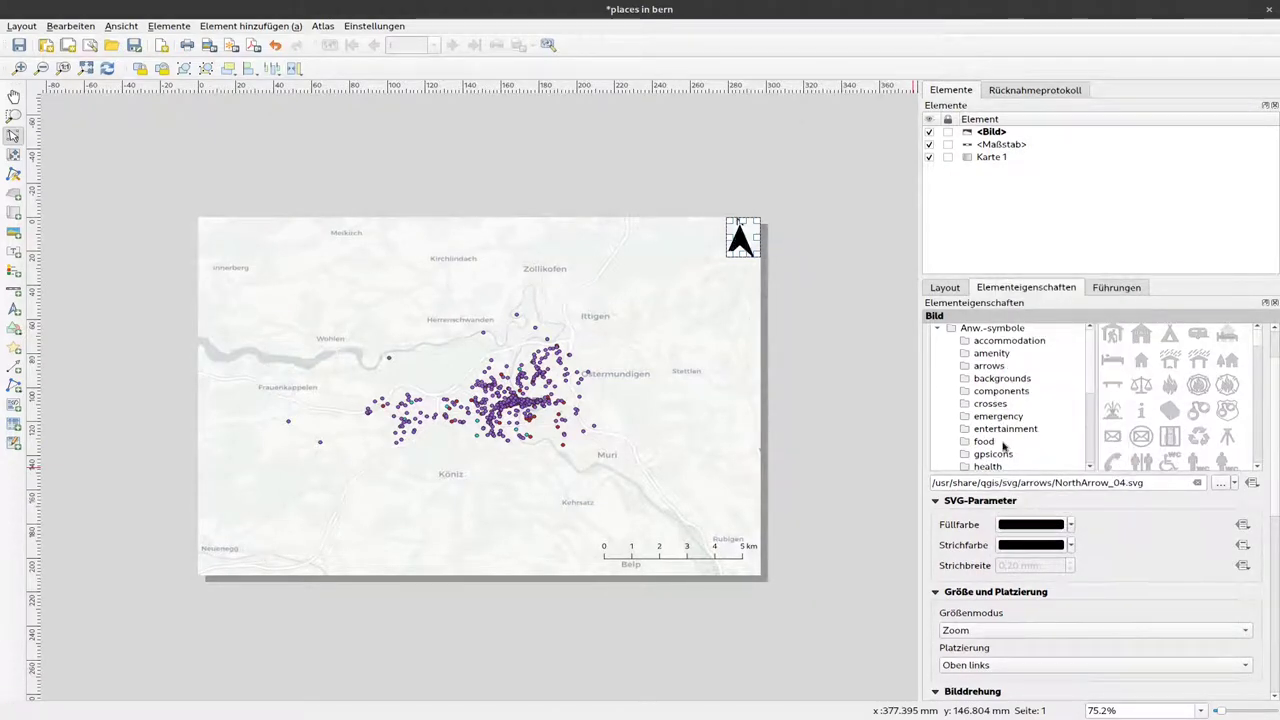
{"action": "left_click", "coordinate": [1070, 545]}
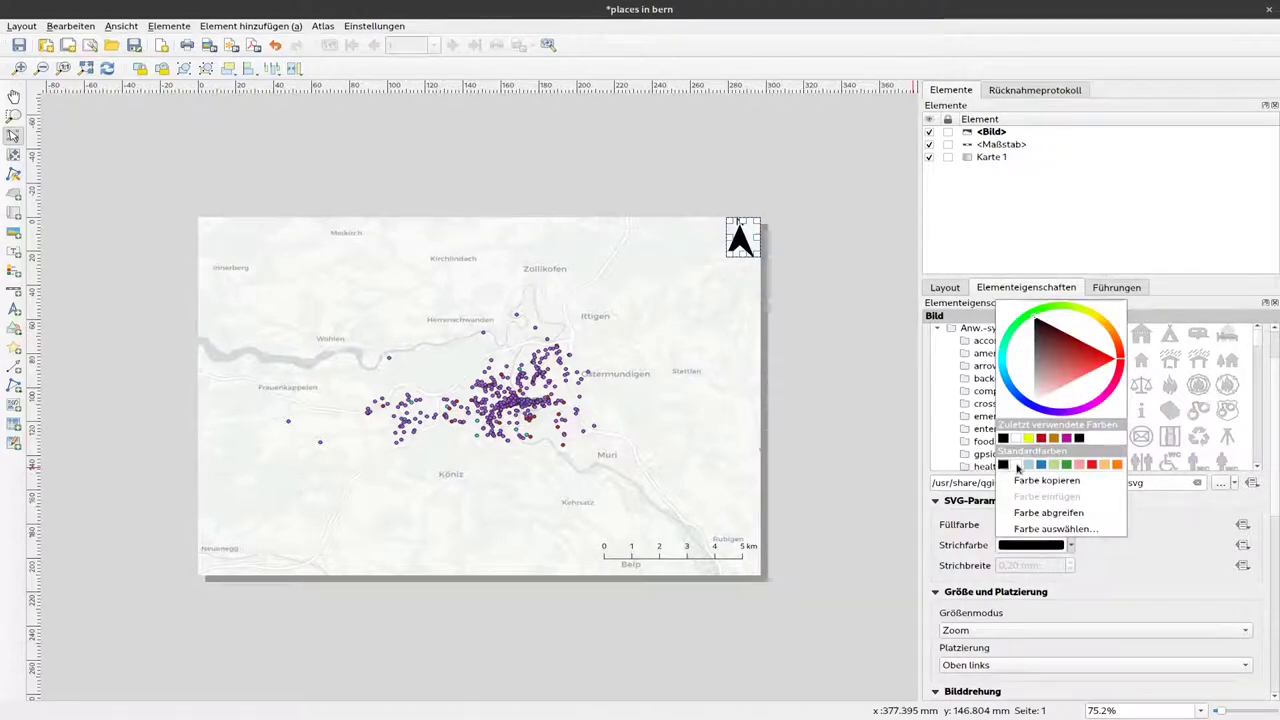
{"action": "left_click", "coordinate": [1015, 464]}
{"action": "left_click", "coordinate": [835, 372]}
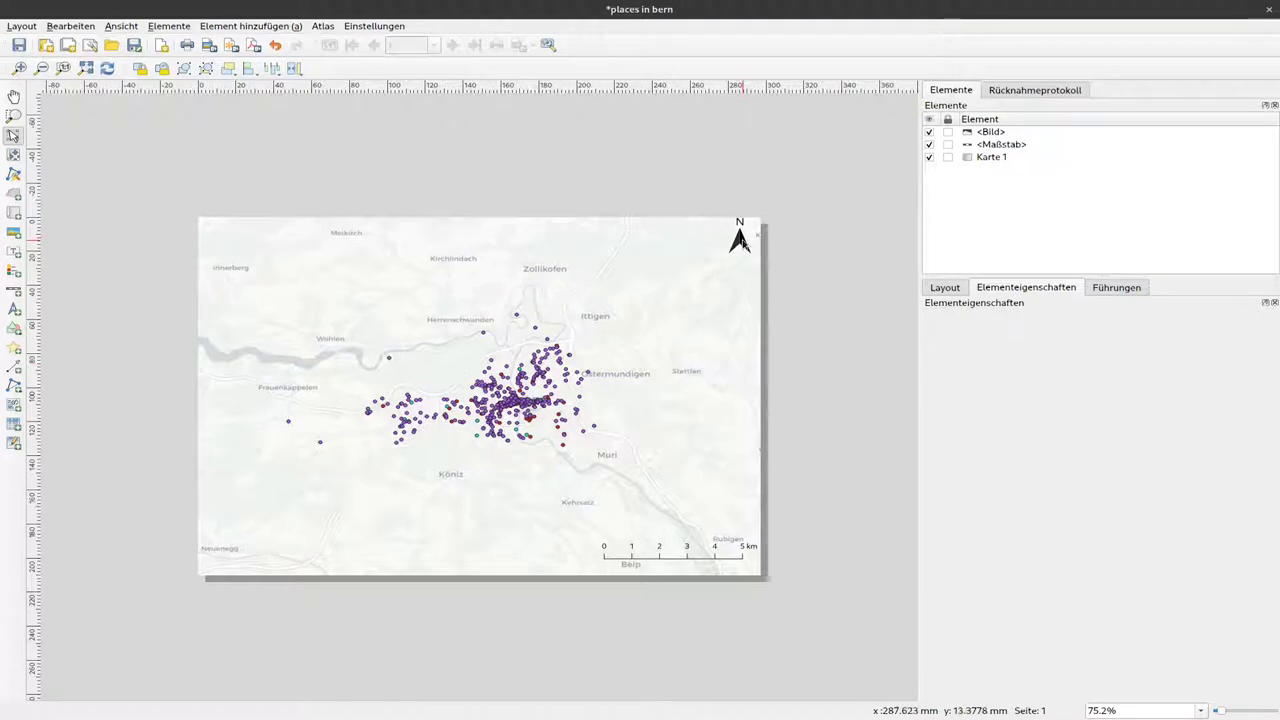
- Nudge the north arrow down-left and shrink it slightly in the top-right corner
{"action": "left_click_drag", "start_coordinate": [740, 242], "coordinate": [734, 253]}
{"action": "left_click", "coordinate": [802, 276]}
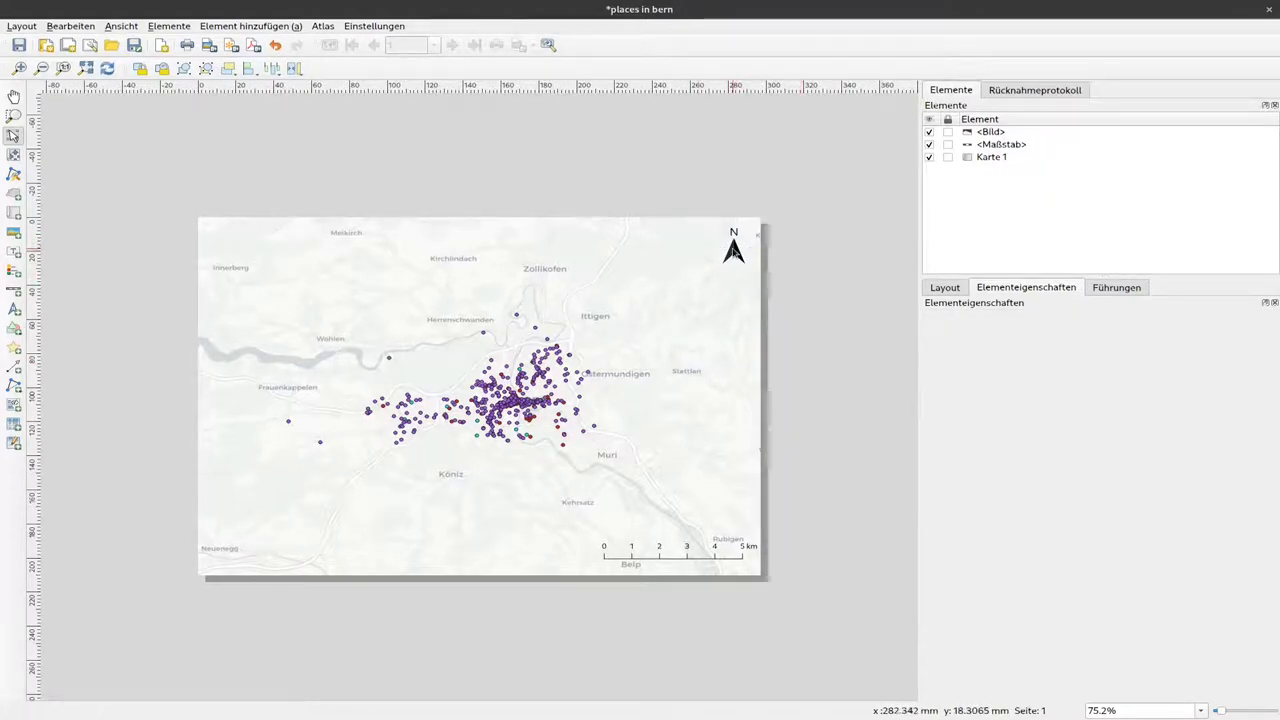
{"action": "left_click", "coordinate": [732, 233]}
{"action": "left_click_drag", "start_coordinate": [720, 266], "coordinate": [737, 240]}
{"action": "left_click", "coordinate": [797, 260]}
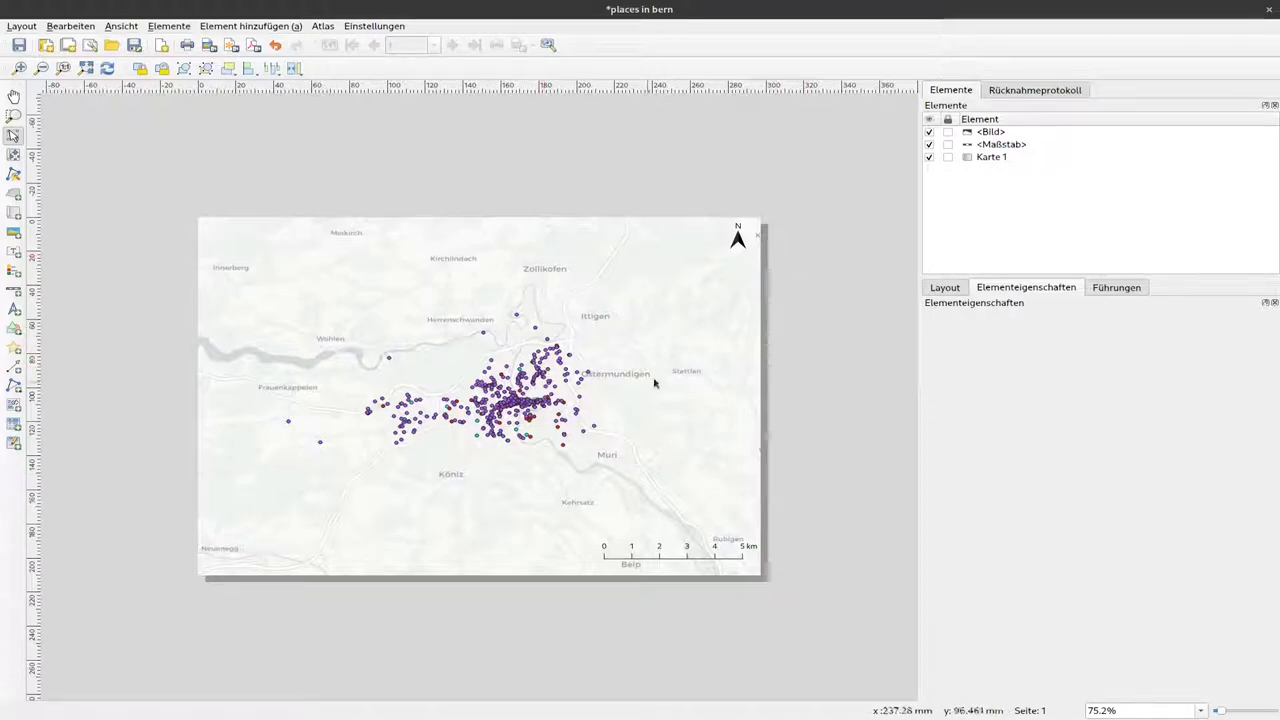
- Draw a legend box at the page's top-left corner
{"action": "left_click", "coordinate": [13, 272]}
{"action": "left_click_drag", "start_coordinate": [199, 218], "coordinate": [286, 317]}
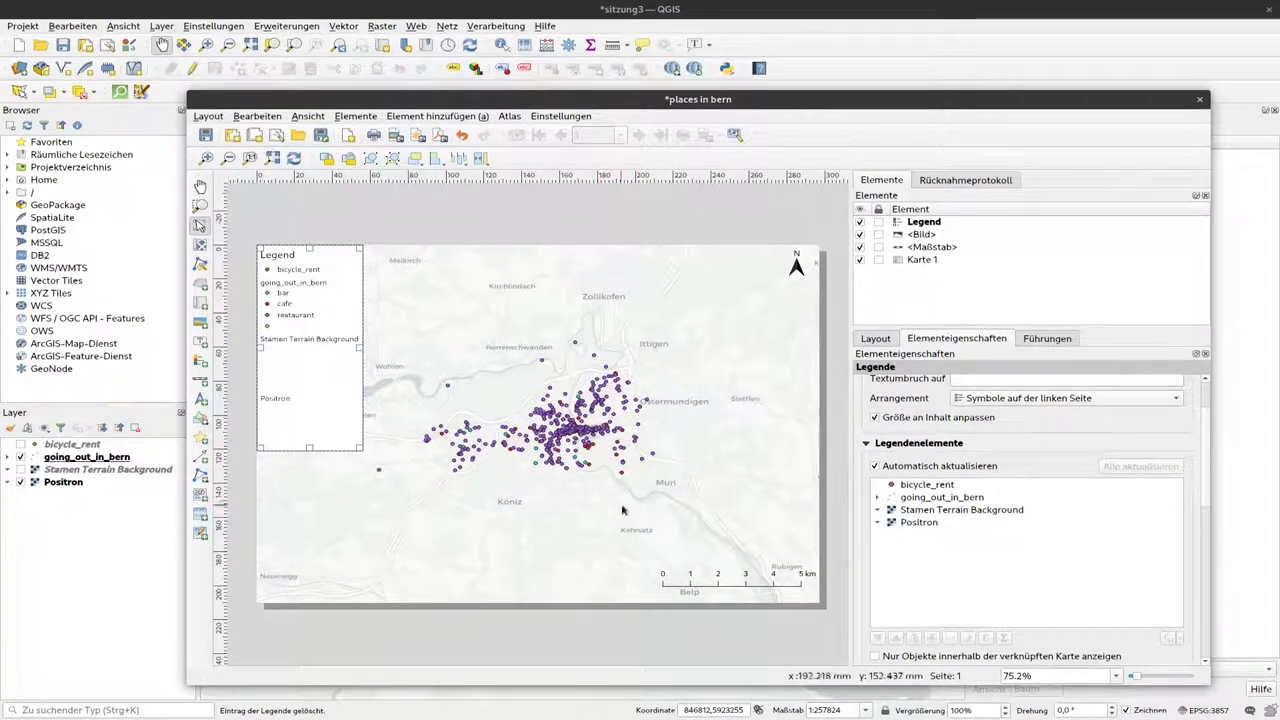
- Turn off automatic legend updating and remove bicycle_rent, Stamen Terrain Background and Positron entries
{"action": "double_click", "coordinate": [716, 101]}
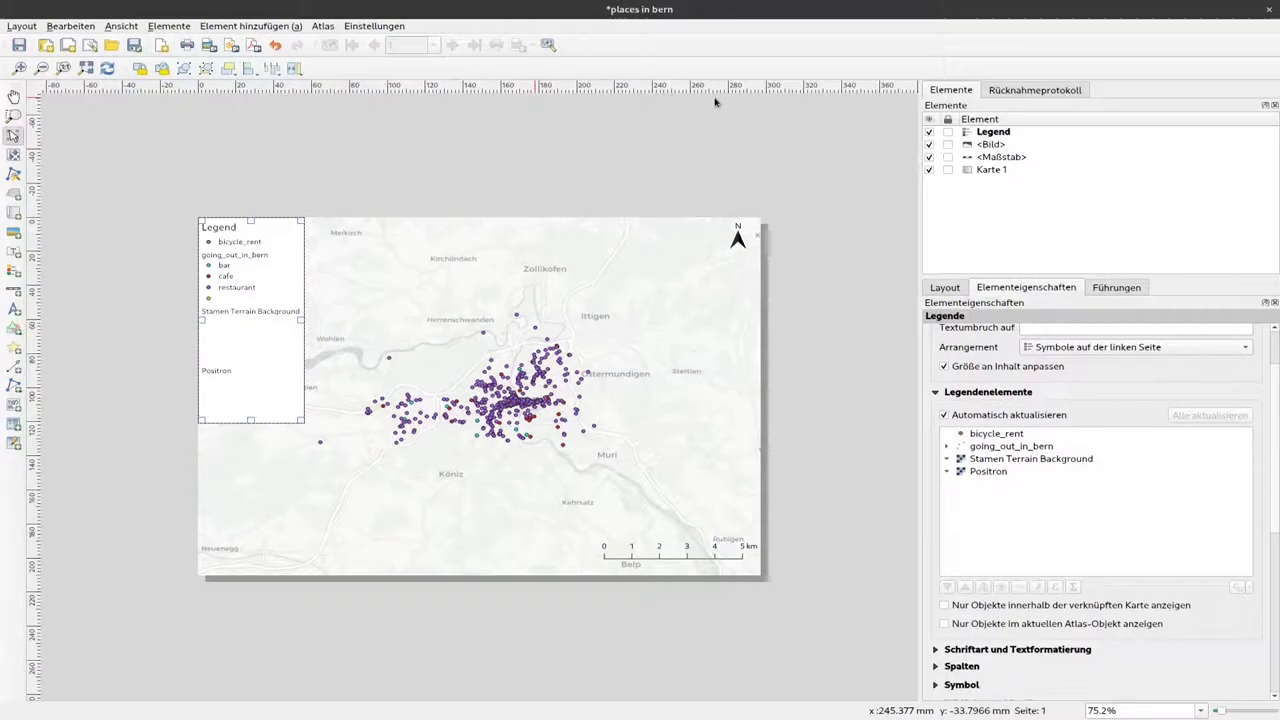
{"action": "left_click", "coordinate": [996, 436]}
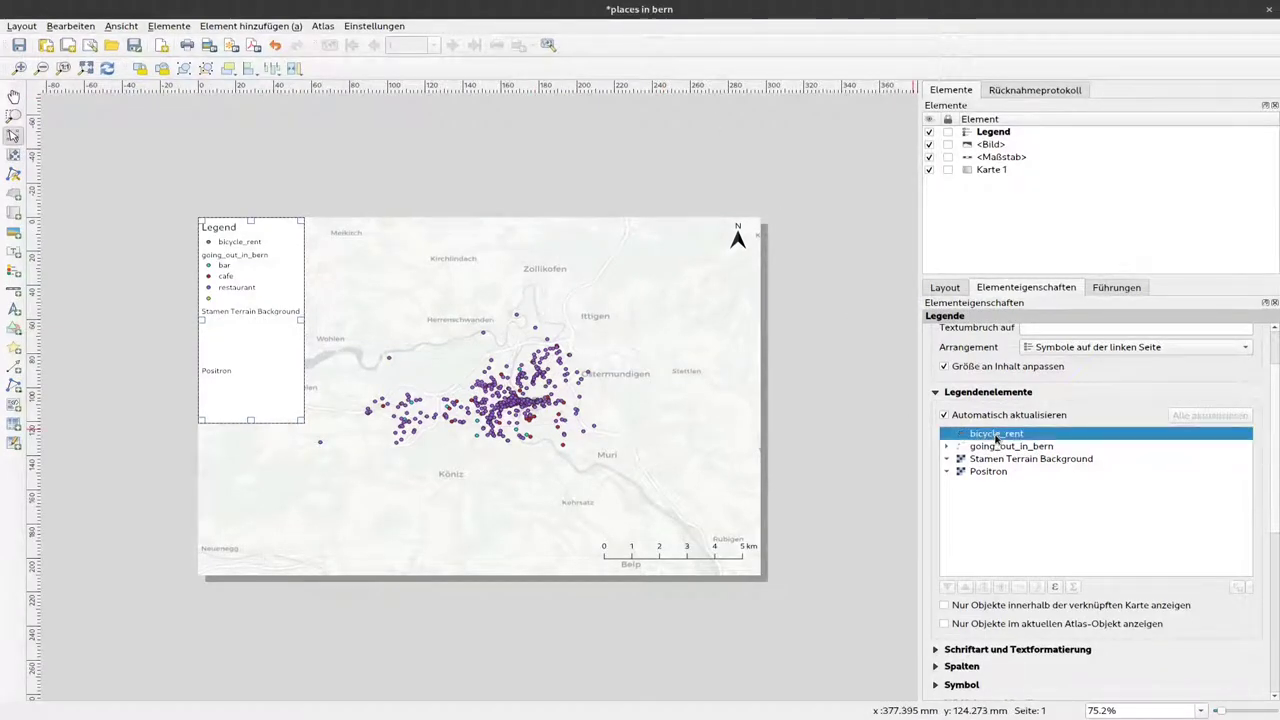
{"action": "left_click", "coordinate": [967, 418]}
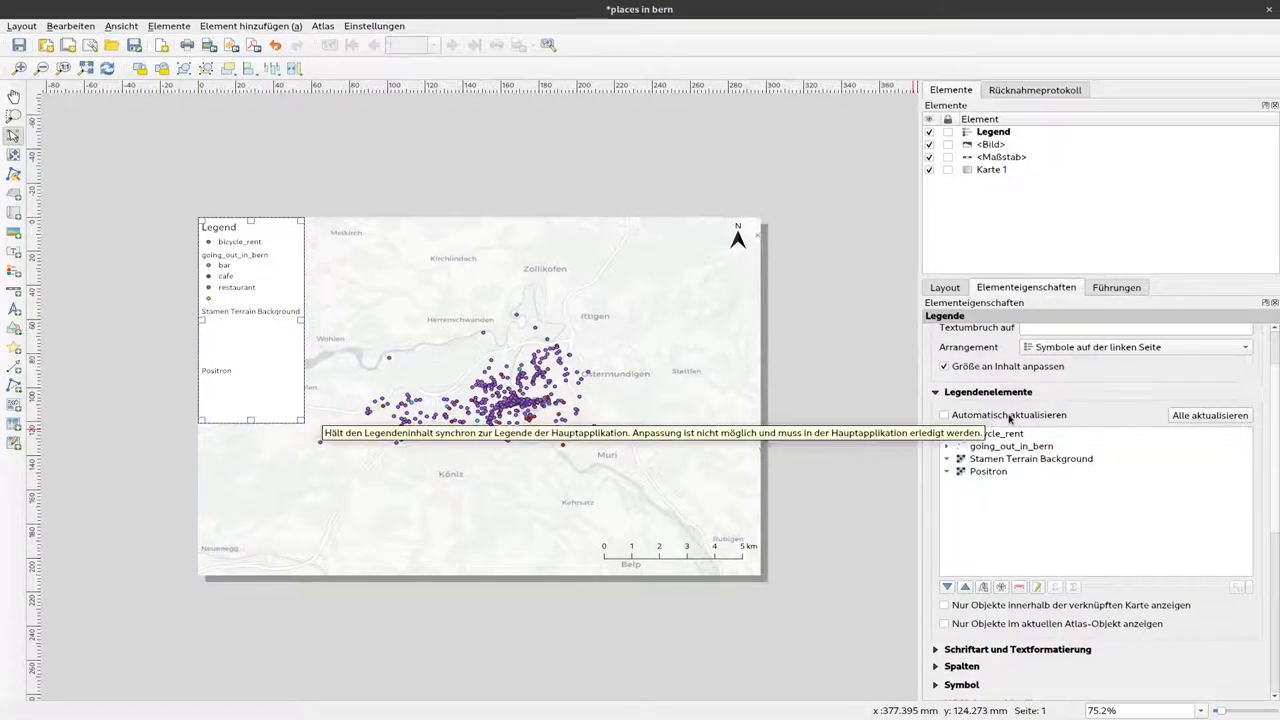
{"action": "right_click", "coordinate": [995, 437]}
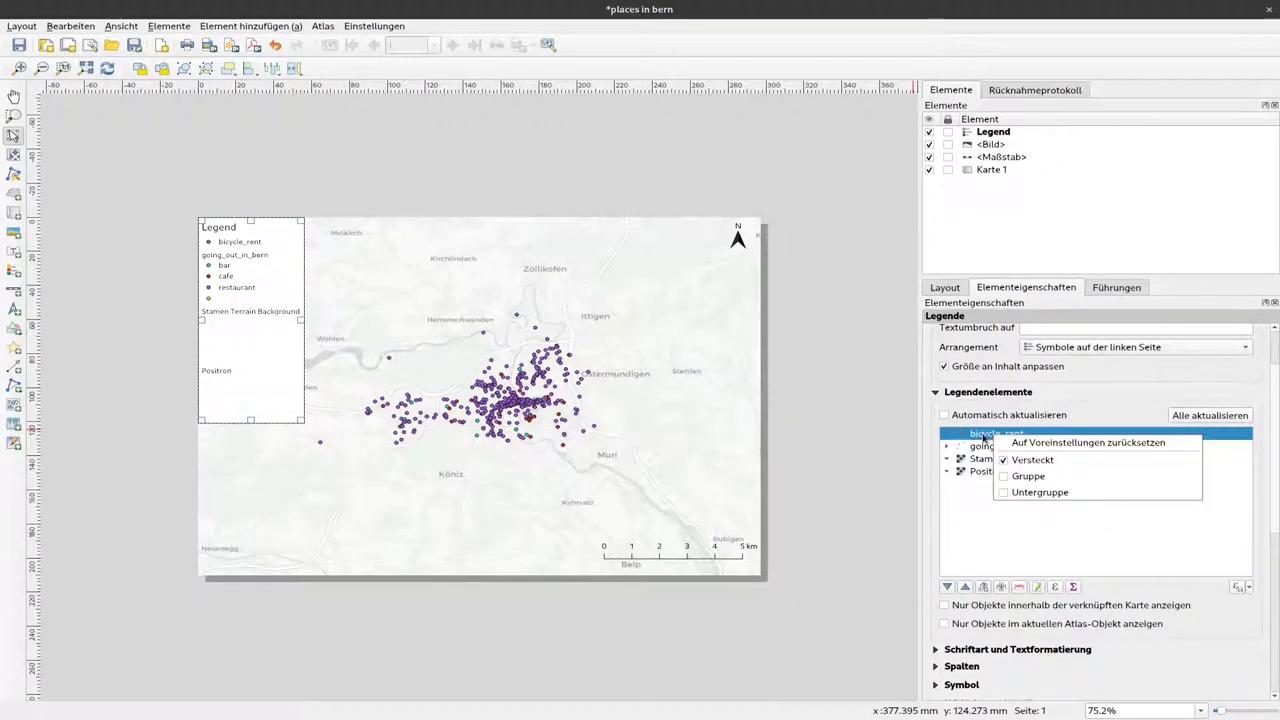
{"action": "key", "text": "Escape"}
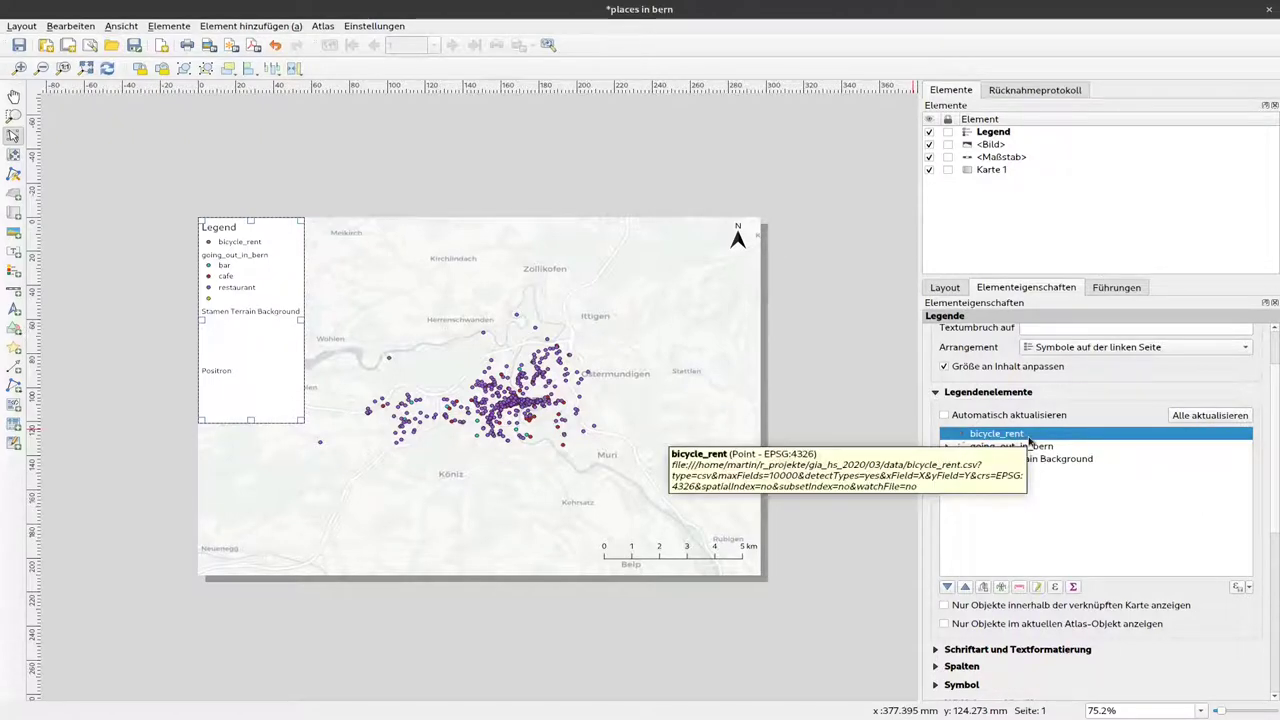
{"action": "left_click", "coordinate": [1019, 589]}
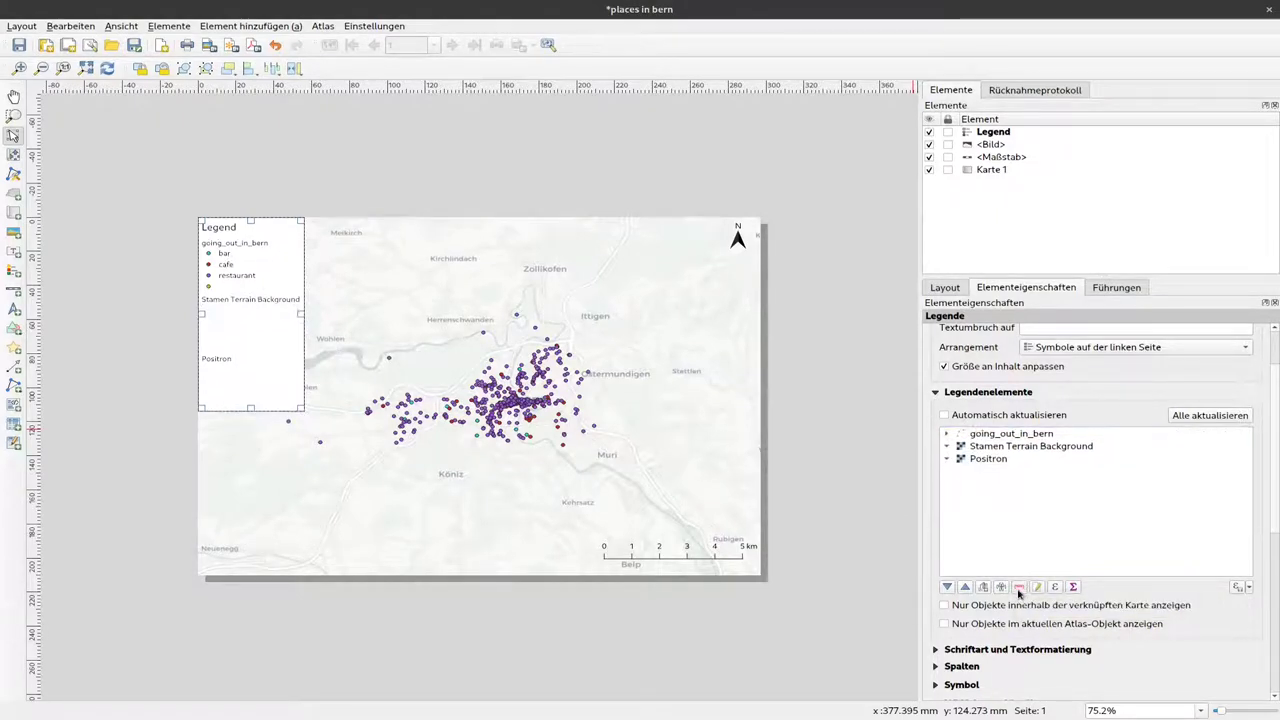
{"action": "left_click", "coordinate": [1027, 450]}
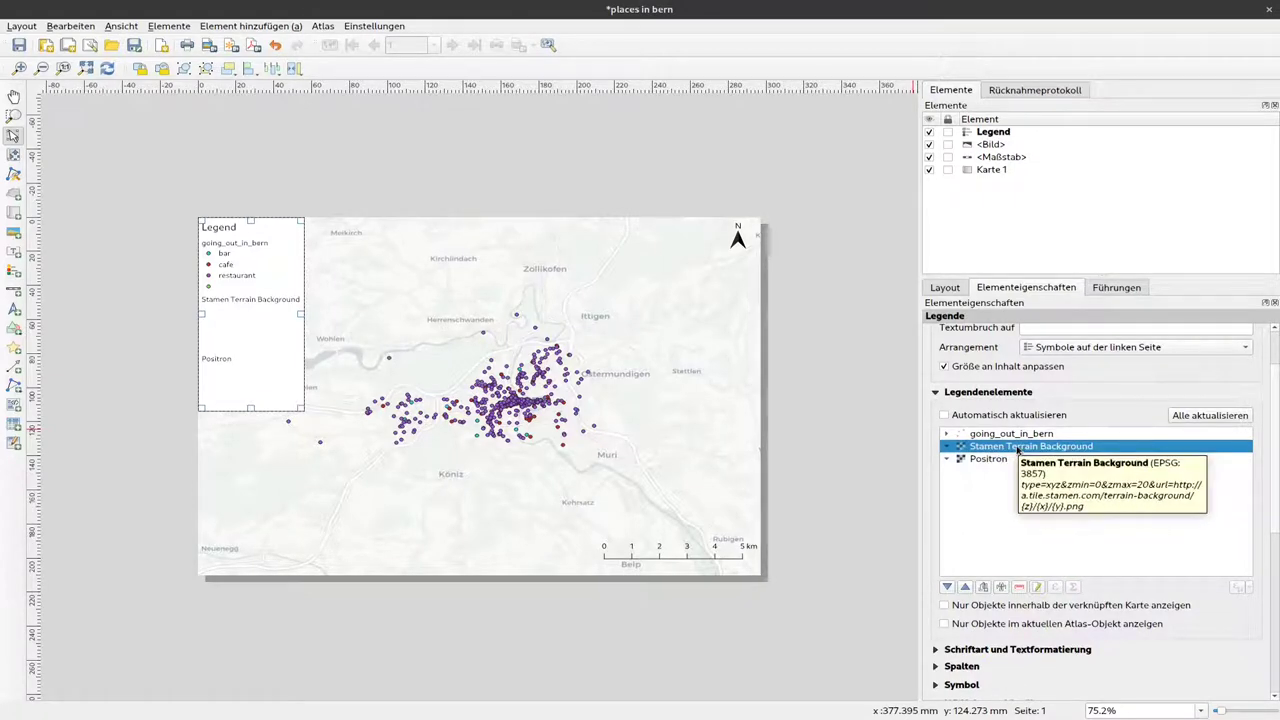
{"action": "left_click", "coordinate": [1019, 588]}
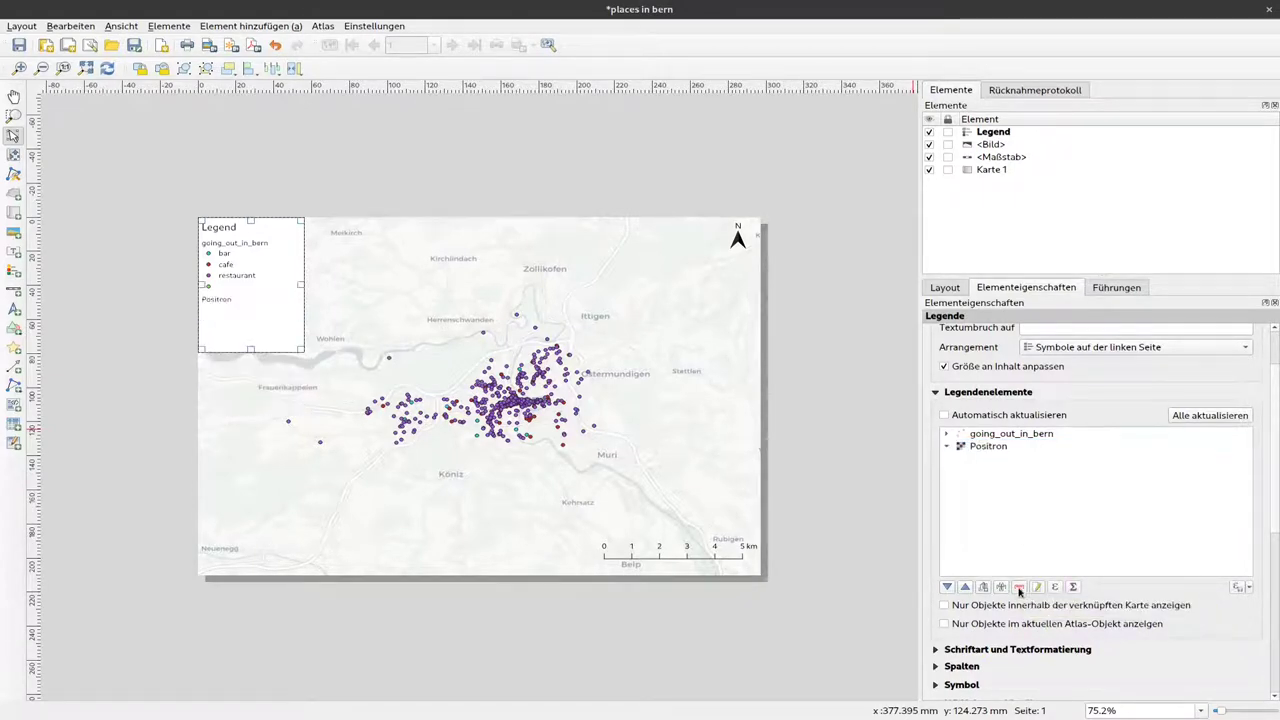
{"action": "left_click", "coordinate": [992, 452]}
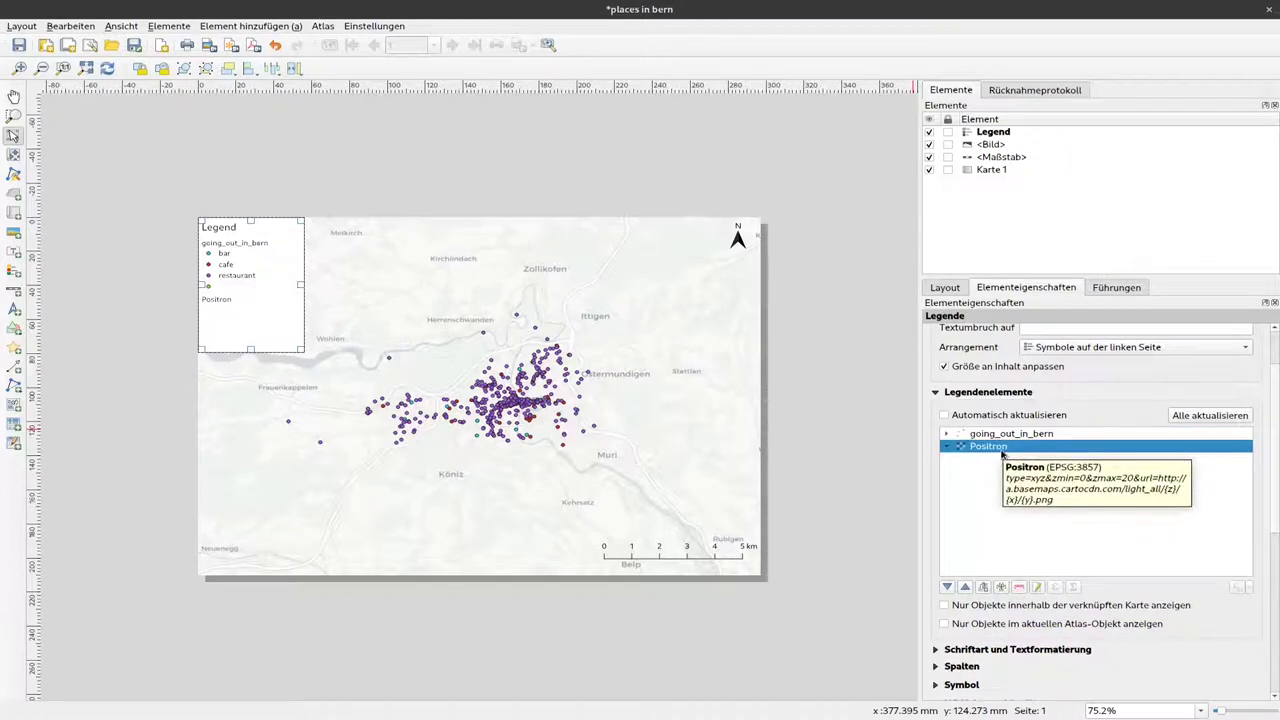
{"action": "left_click", "coordinate": [1019, 588]}
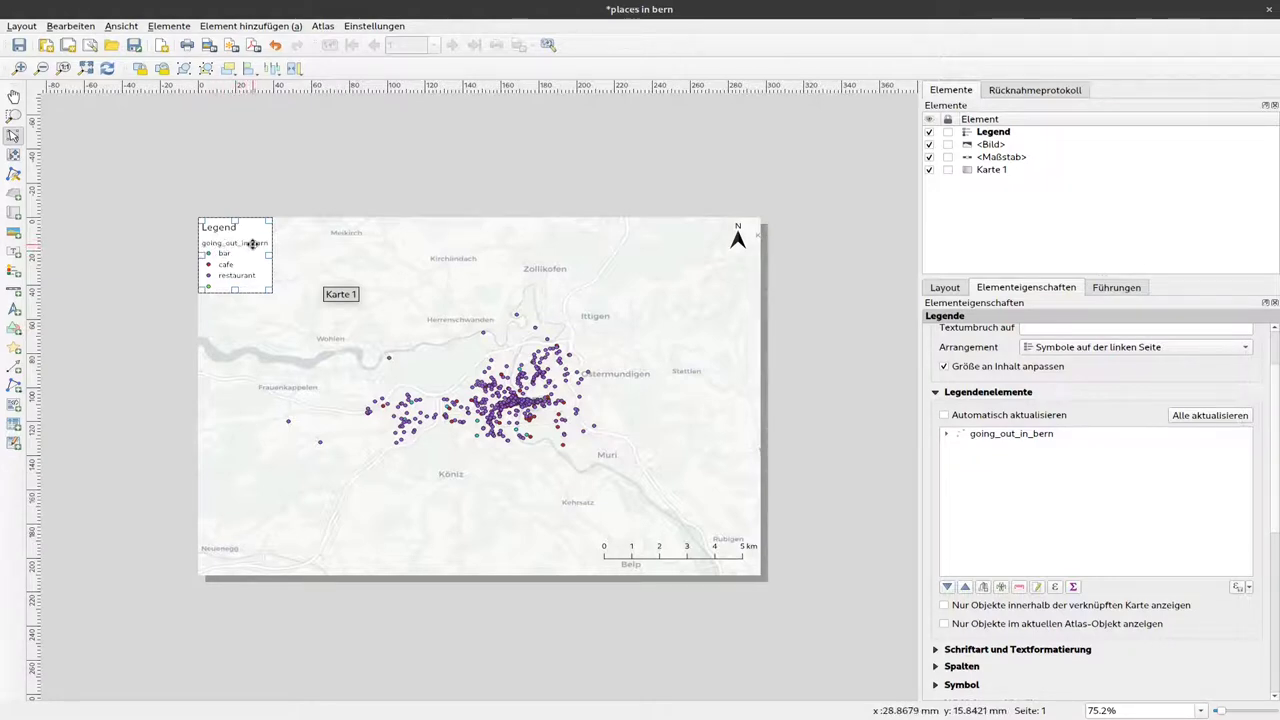
- Edit the going_out_in_bern legend label to read 'Going out in Bern' and return to legend settings
{"action": "right_click", "coordinate": [1028, 437]}
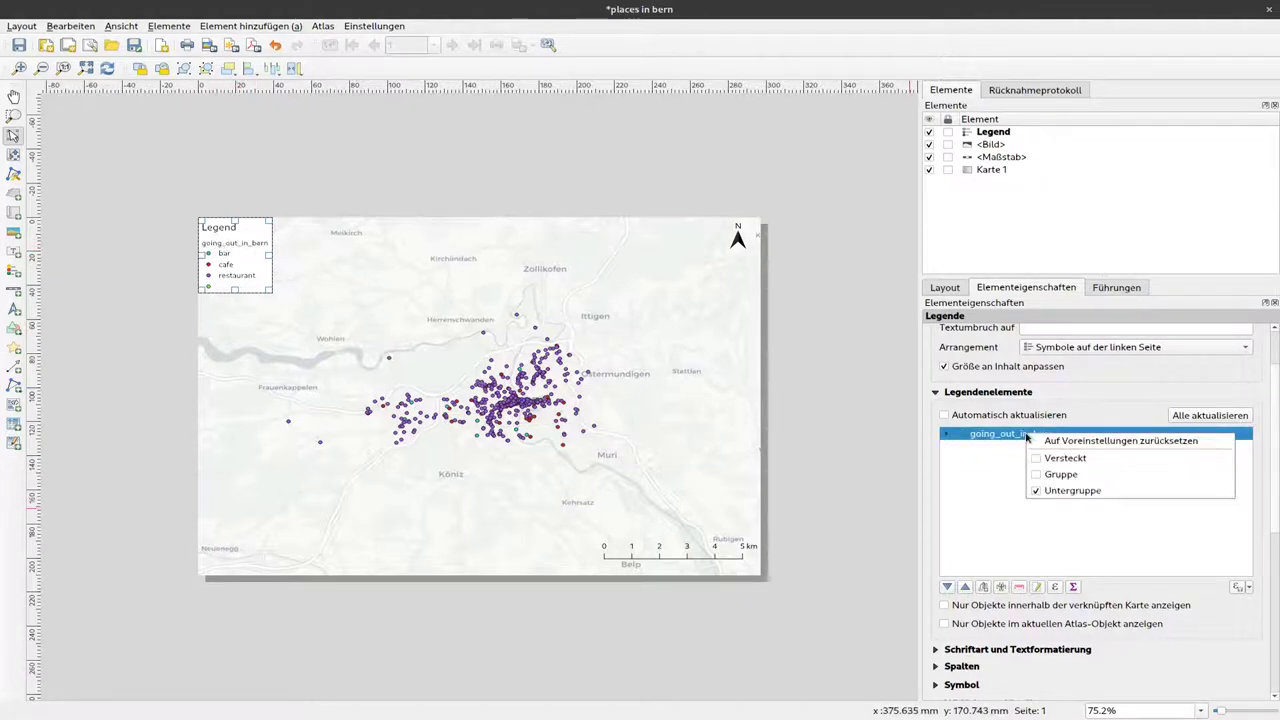
{"action": "double_click", "coordinate": [1010, 434]}
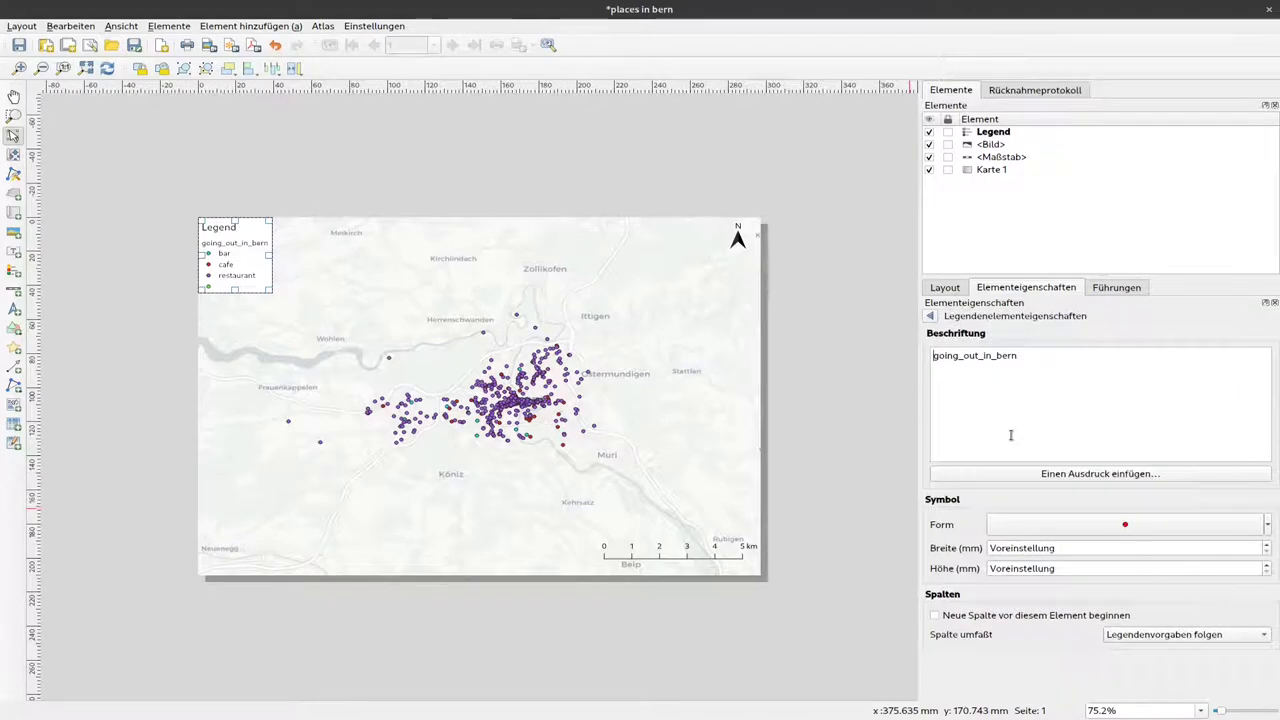
{"action": "key", "text": "ctrl+a"}
{"action": "key", "text": "Home"}
{"action": "key", "text": "Delete"}
{"action": "type", "text": "G"}
{"action": "key", "text": "Right"}
{"action": "key", "text": "Right"}
{"action": "key", "text": "Right"}
{"action": "key", "text": "Right"}
{"action": "key", "text": "Right"}
{"action": "key", "text": "BackSpace"}
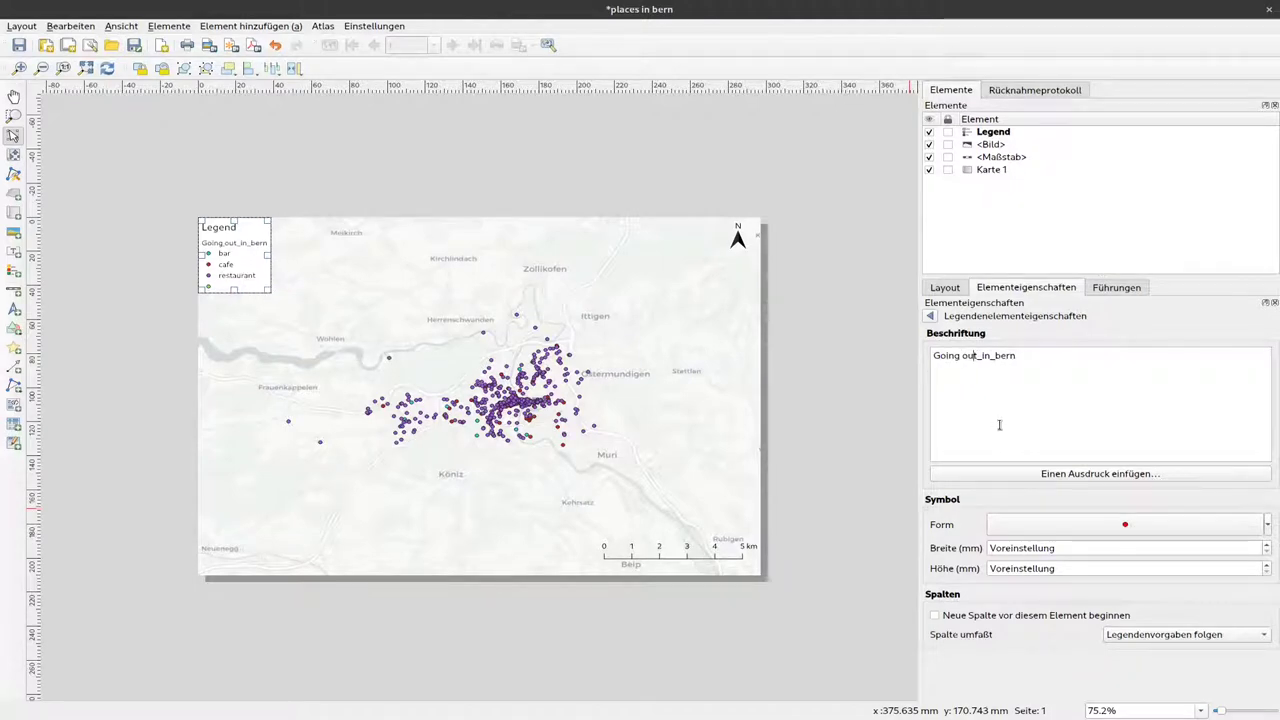
{"action": "key", "text": "Delete"}
{"action": "key", "text": "Delete"}
{"action": "type", "text": "B"}
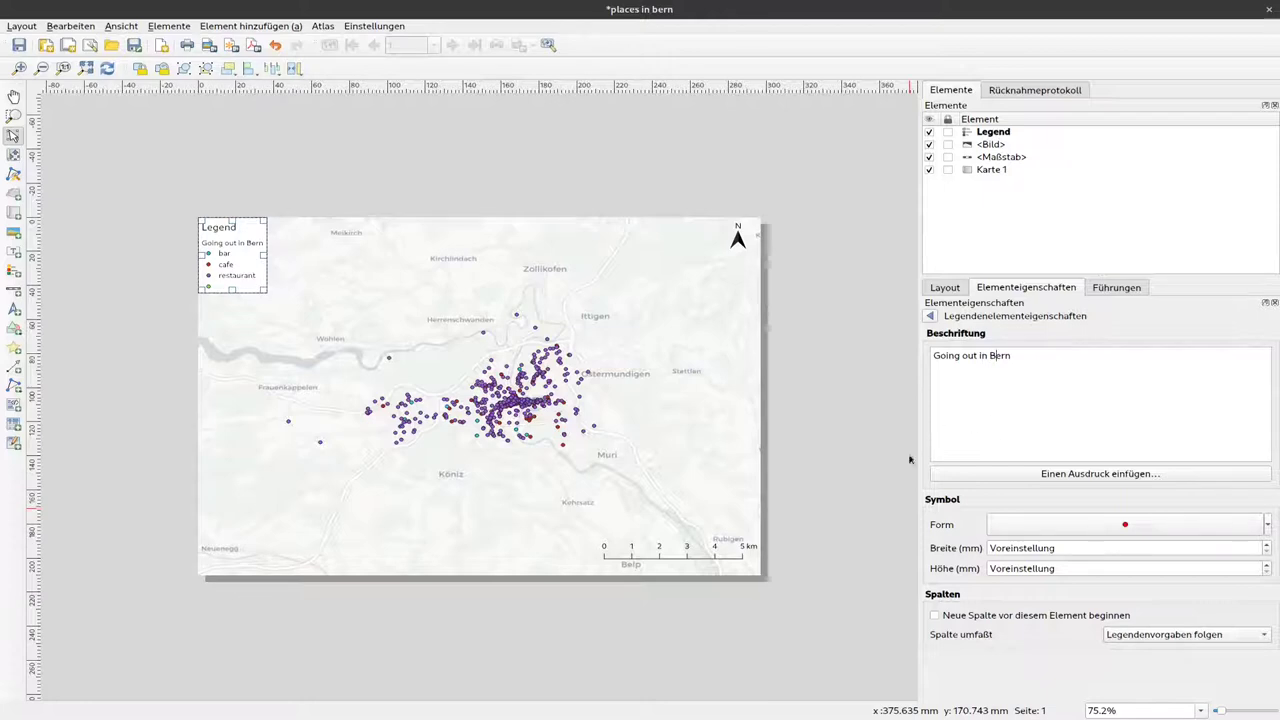
{"action": "left_click", "coordinate": [931, 316]}
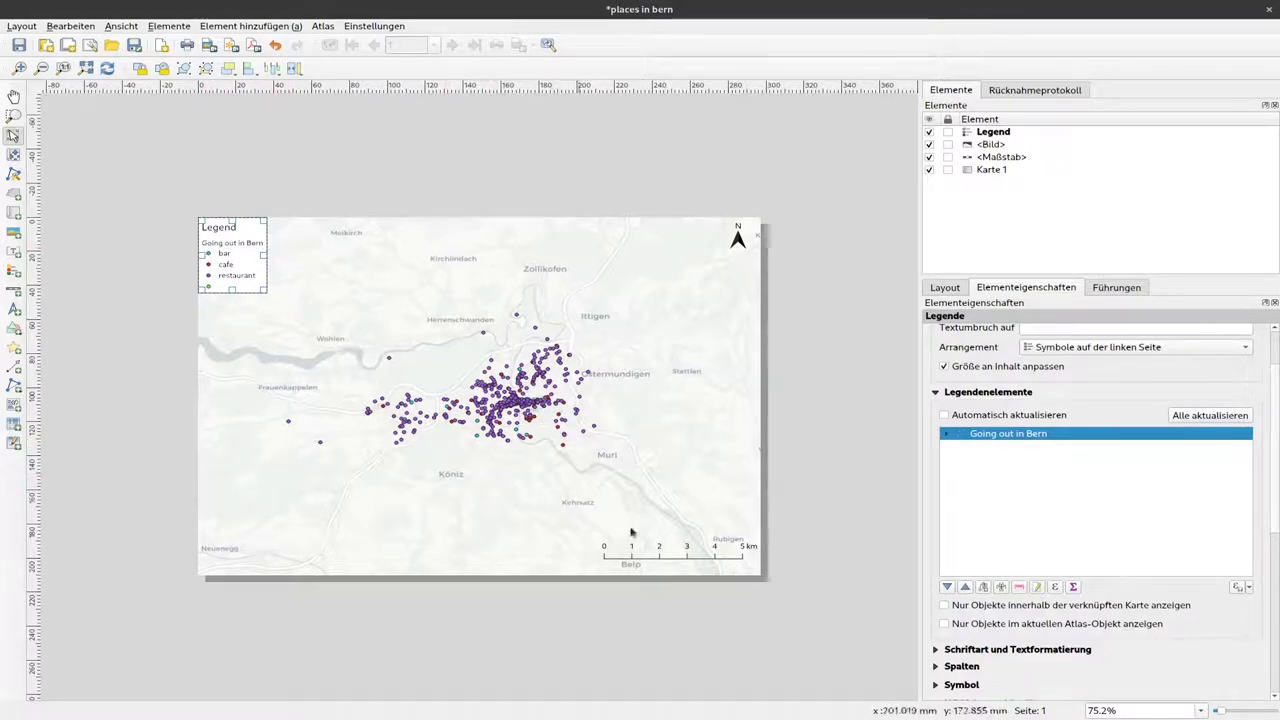
- Expand Going out in Bern and delete the blank fourth category below restaurant
{"action": "left_click", "coordinate": [946, 435]}
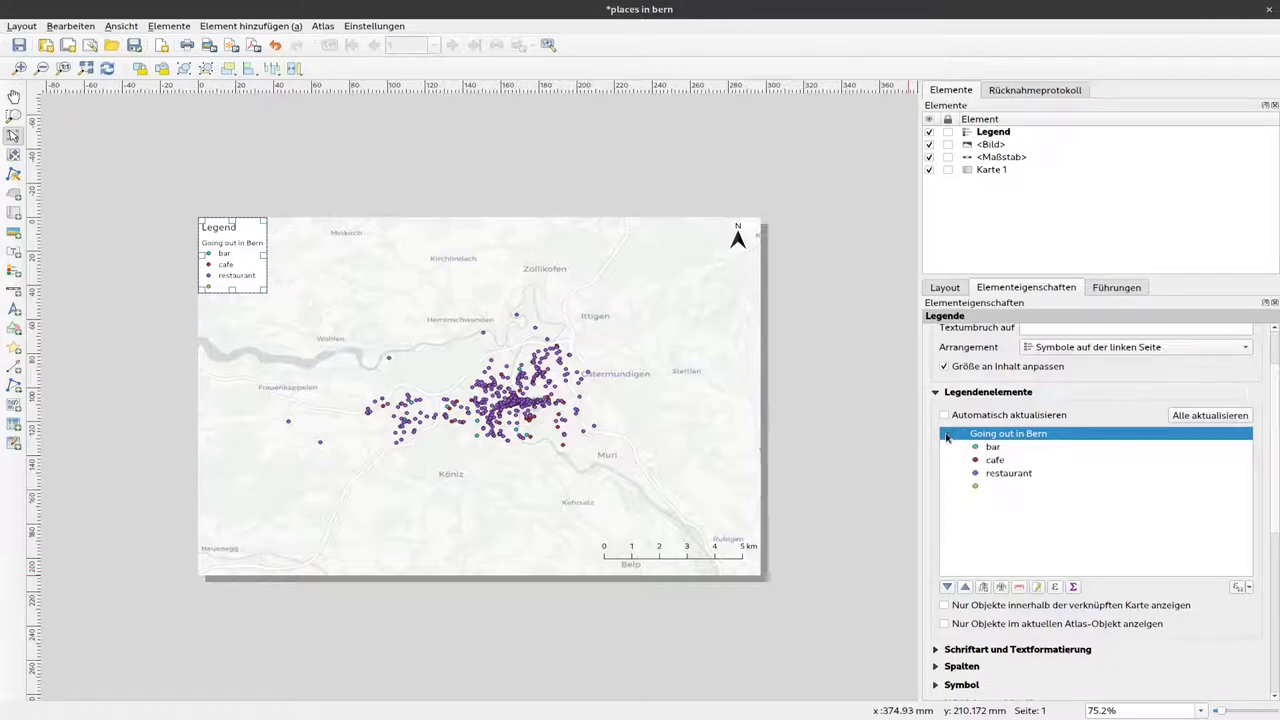
{"action": "left_click", "coordinate": [995, 487]}
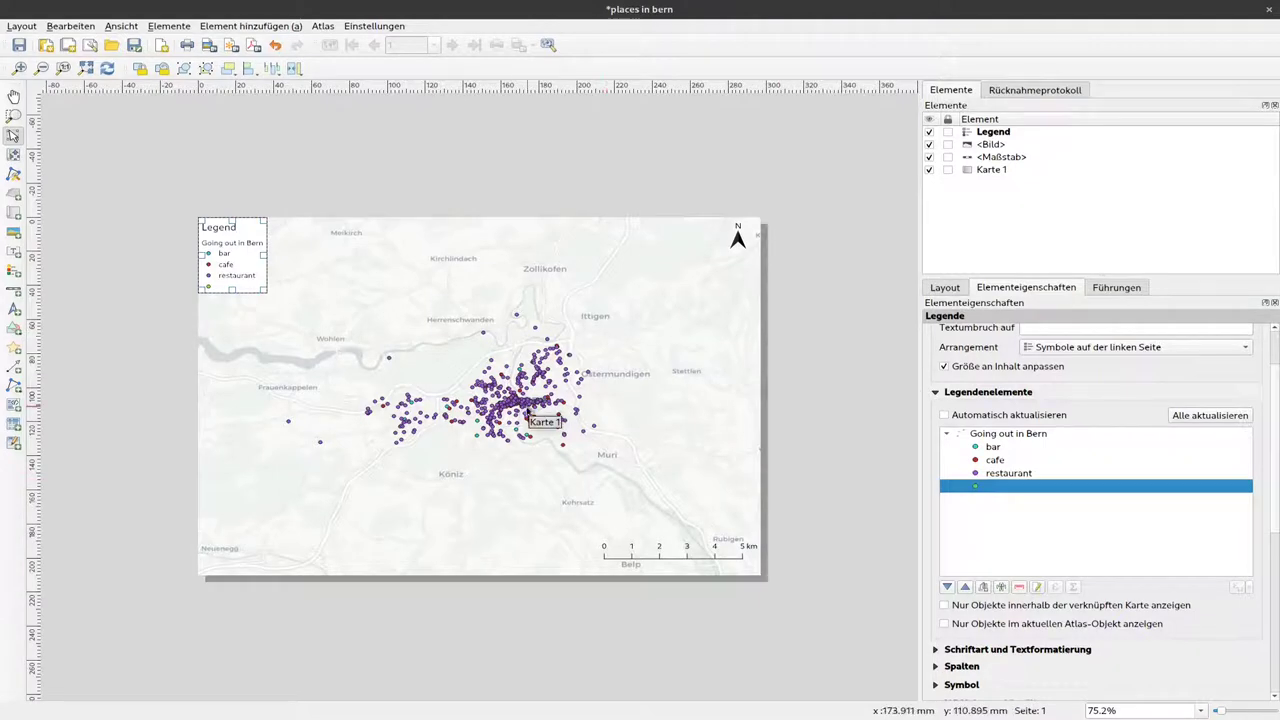
{"action": "left_click", "coordinate": [1019, 587]}
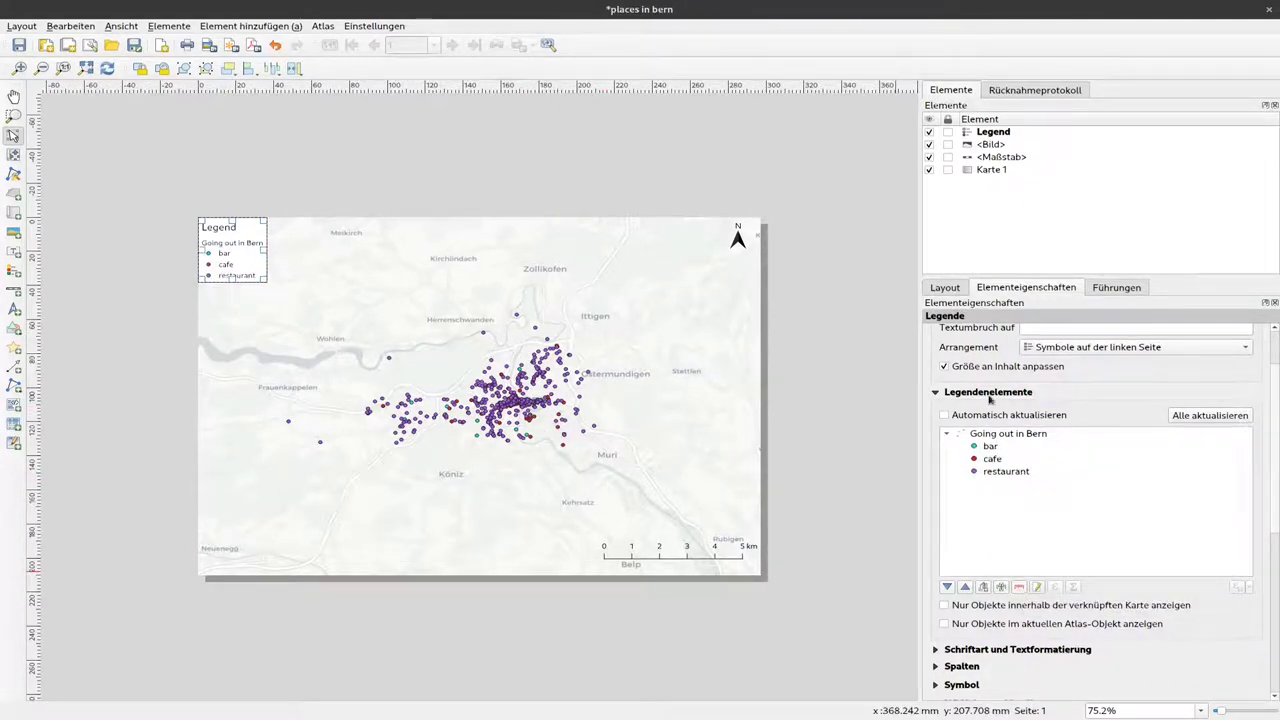
{"action": "left_click", "coordinate": [830, 390]}
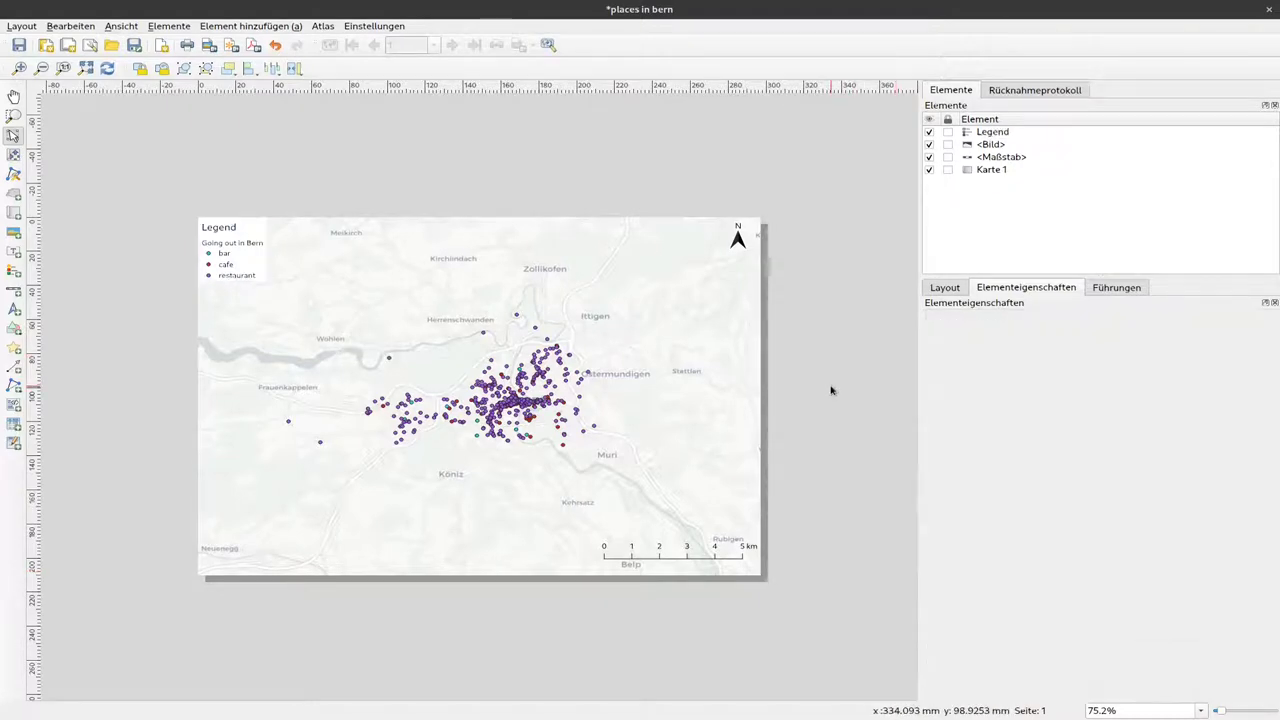
- Turn on Rahmen for the legend so it gets a 0.30 mm black border
{"action": "left_click", "coordinate": [250, 235]}
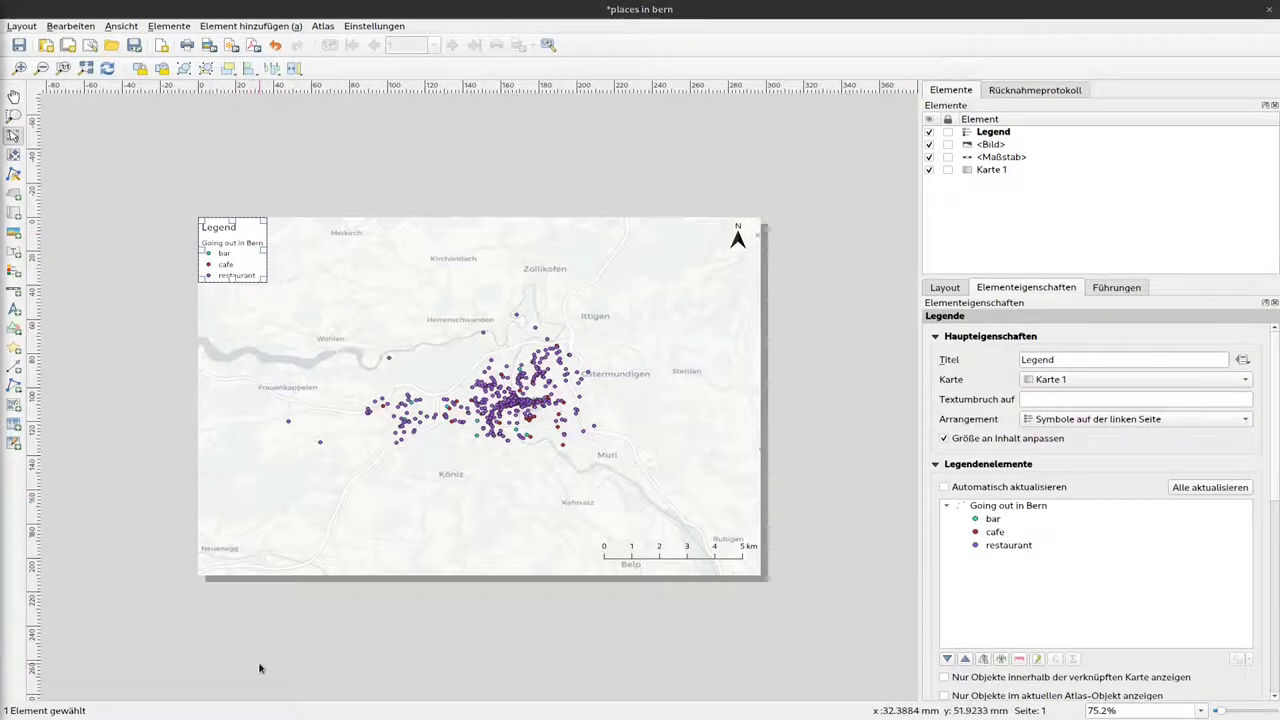
{"action": "left_click", "coordinate": [216, 185]}
{"action": "left_click", "coordinate": [240, 266]}
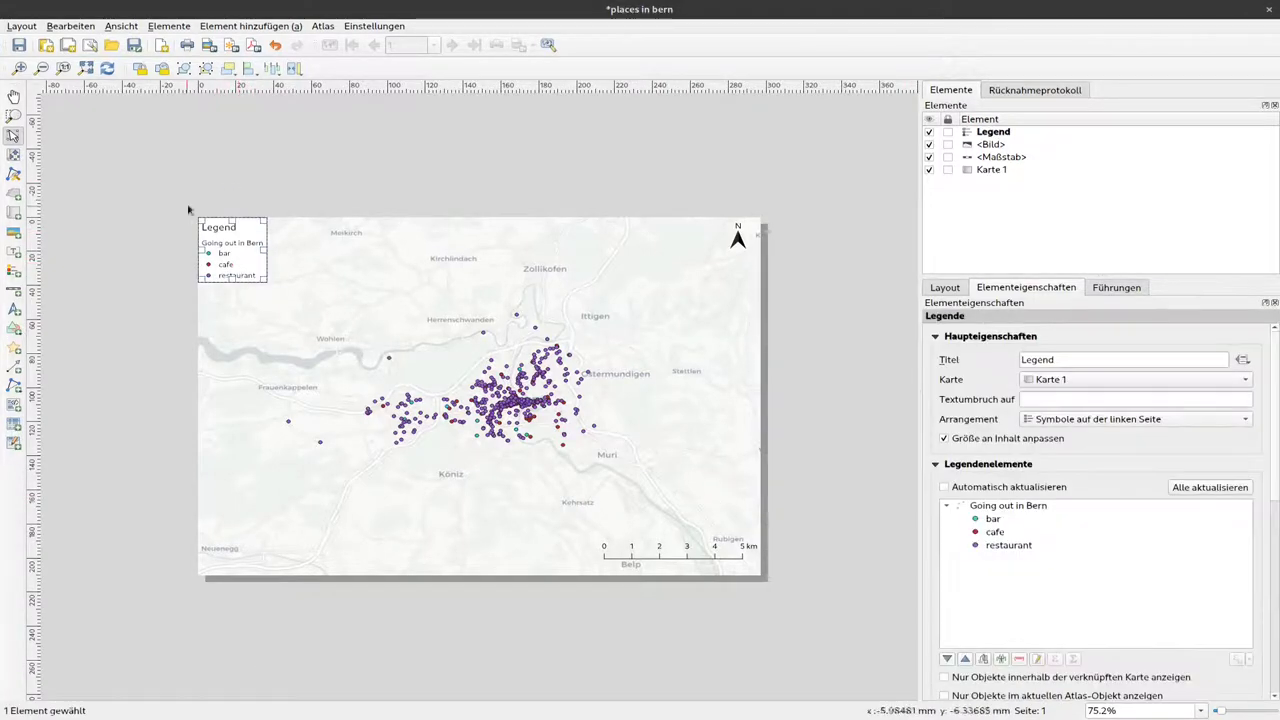
{"action": "left_click", "coordinate": [247, 198]}
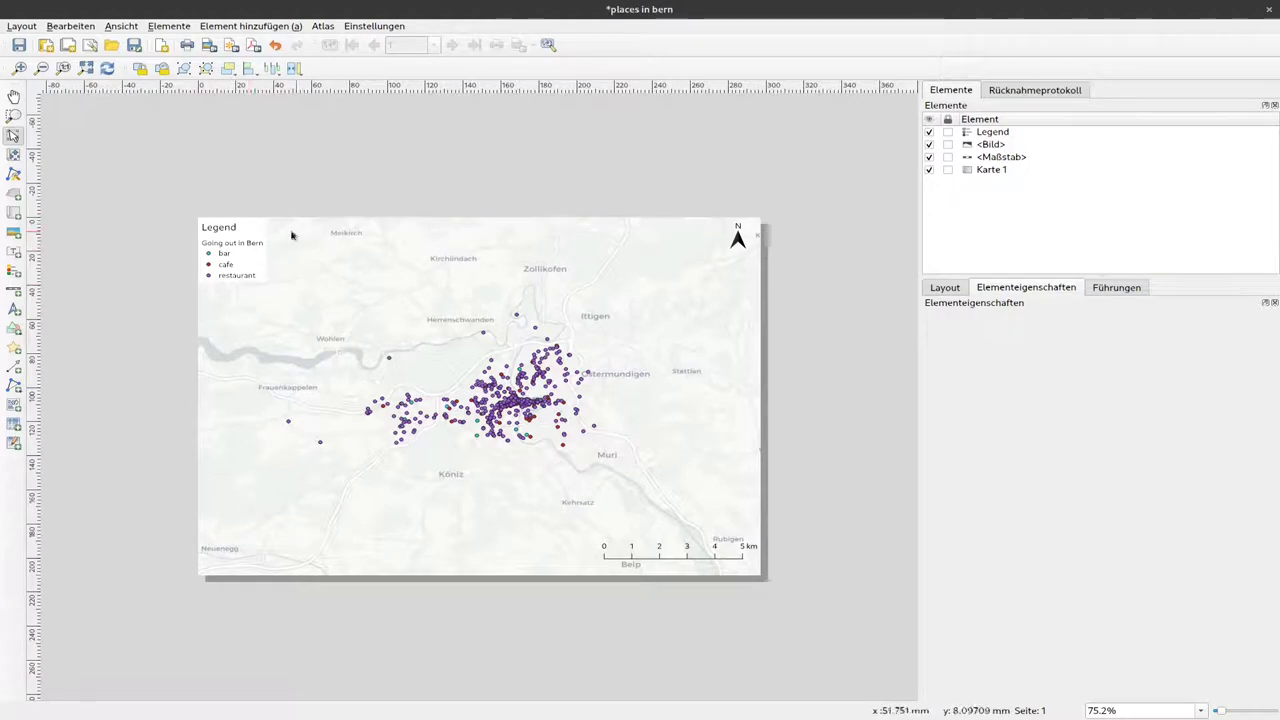
{"action": "left_click", "coordinate": [257, 234]}
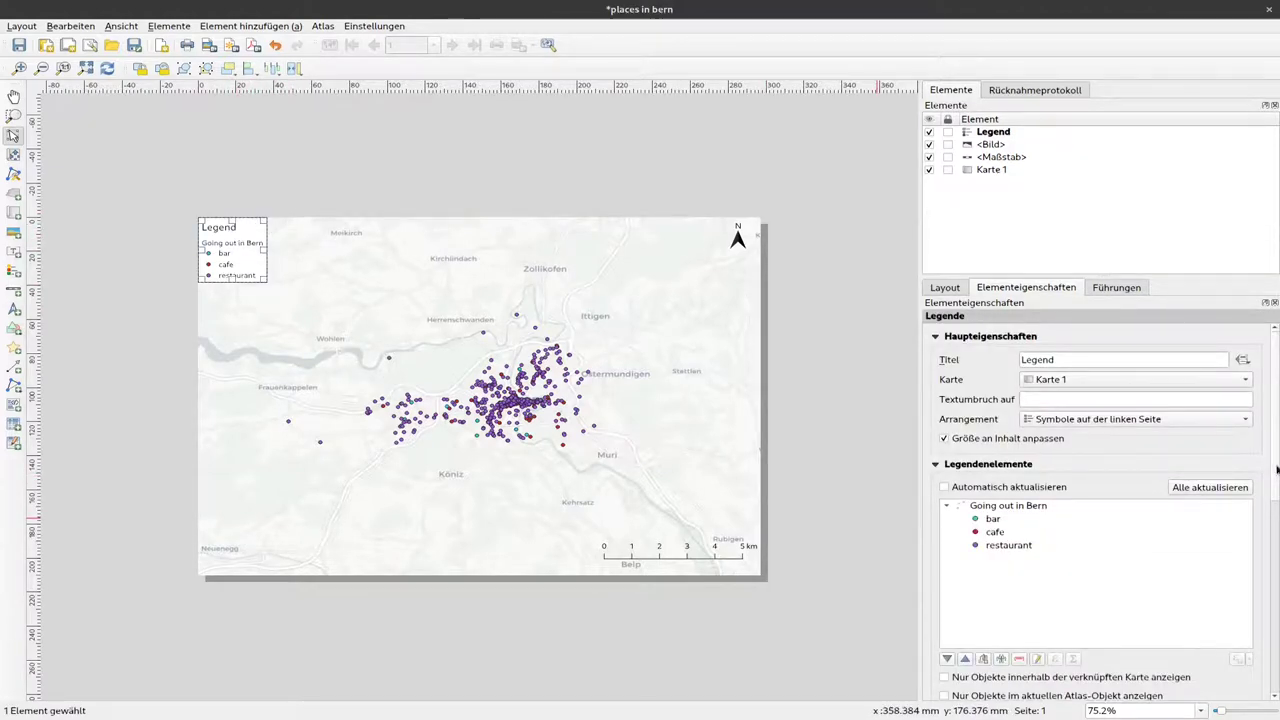
{"action": "scroll", "coordinate": [1276, 486], "scroll_direction": "down", "scroll_amount": 1}
{"action": "scroll", "coordinate": [1276, 486], "scroll_direction": "down", "scroll_amount": 5}
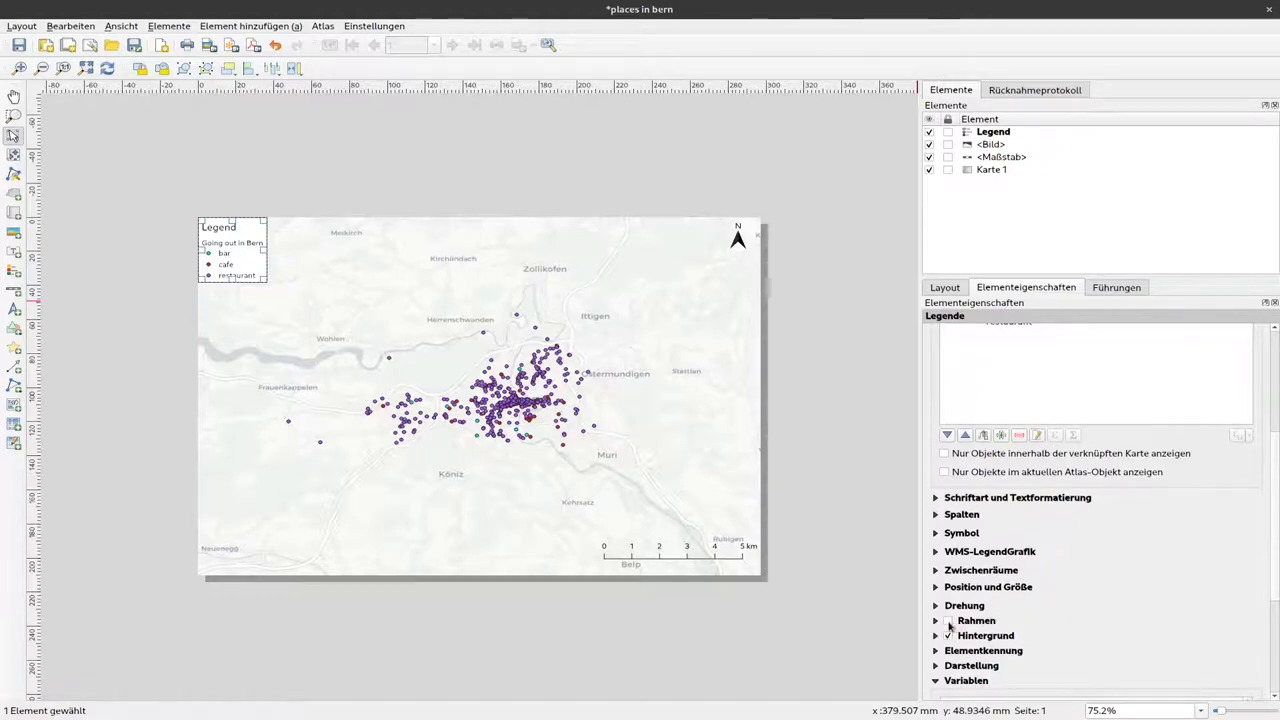
{"action": "left_click", "coordinate": [948, 621]}
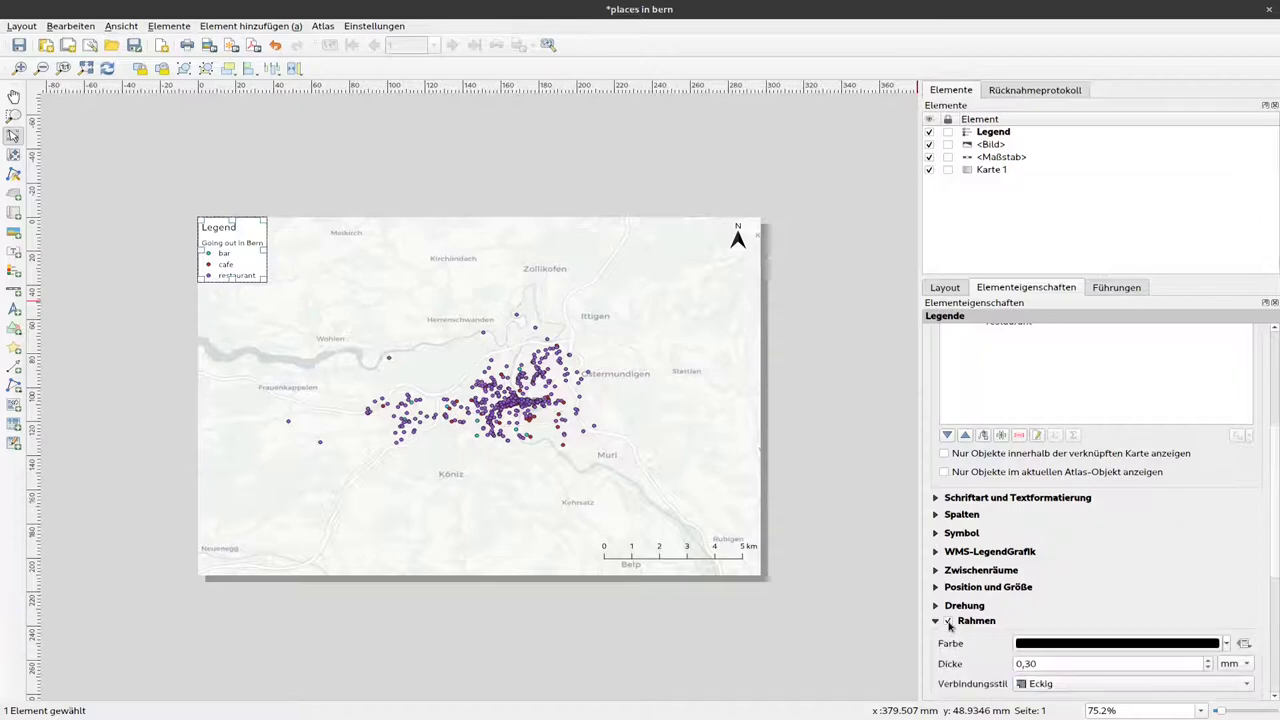
{"action": "left_click", "coordinate": [790, 428]}
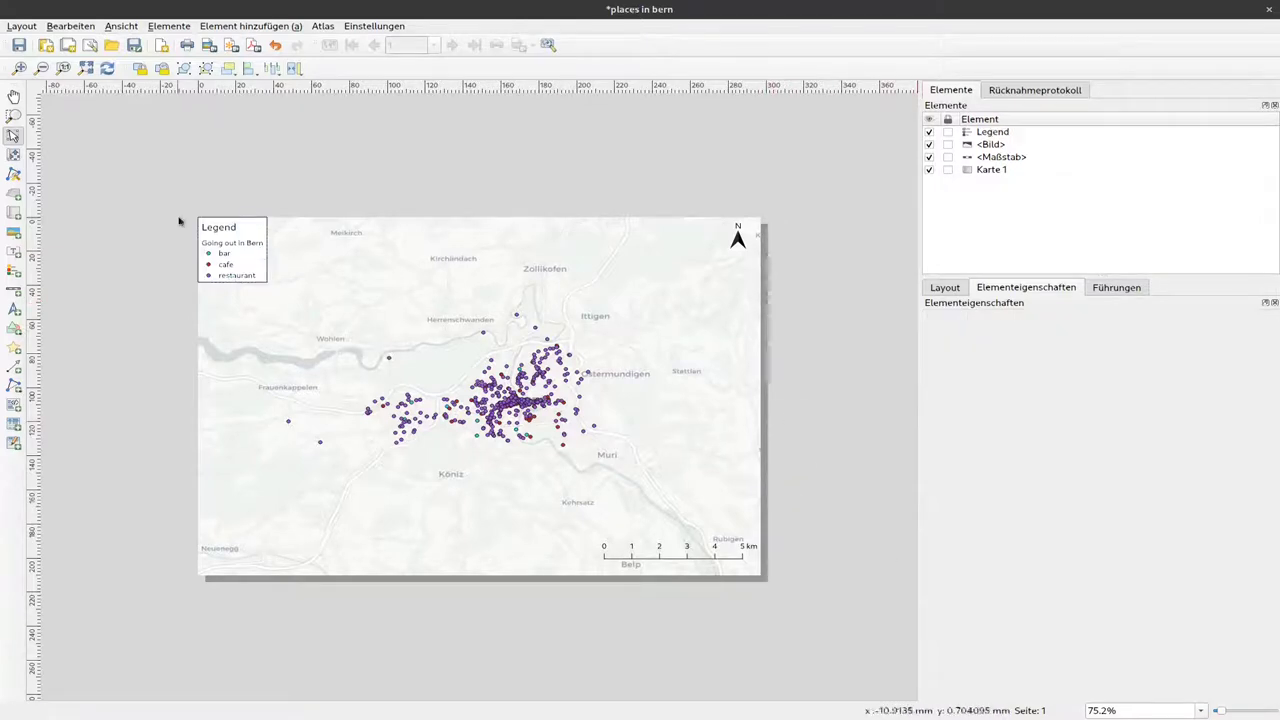
- Enable Rahmen on map item Karte 1 for a 0.30 mm black border
{"action": "left_click", "coordinate": [648, 272]}
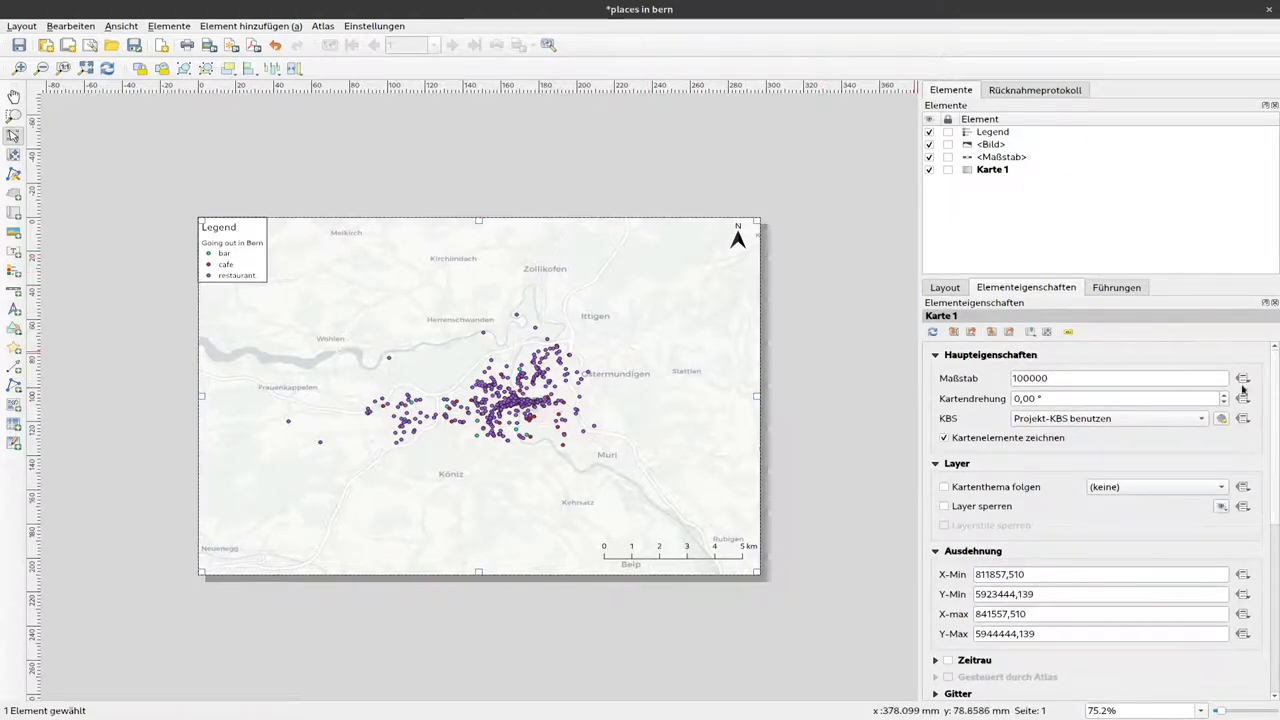
{"action": "scroll", "coordinate": [1275, 380], "scroll_direction": "down", "scroll_amount": 2}
{"action": "scroll", "coordinate": [1060, 500], "scroll_direction": "down", "scroll_amount": 6}
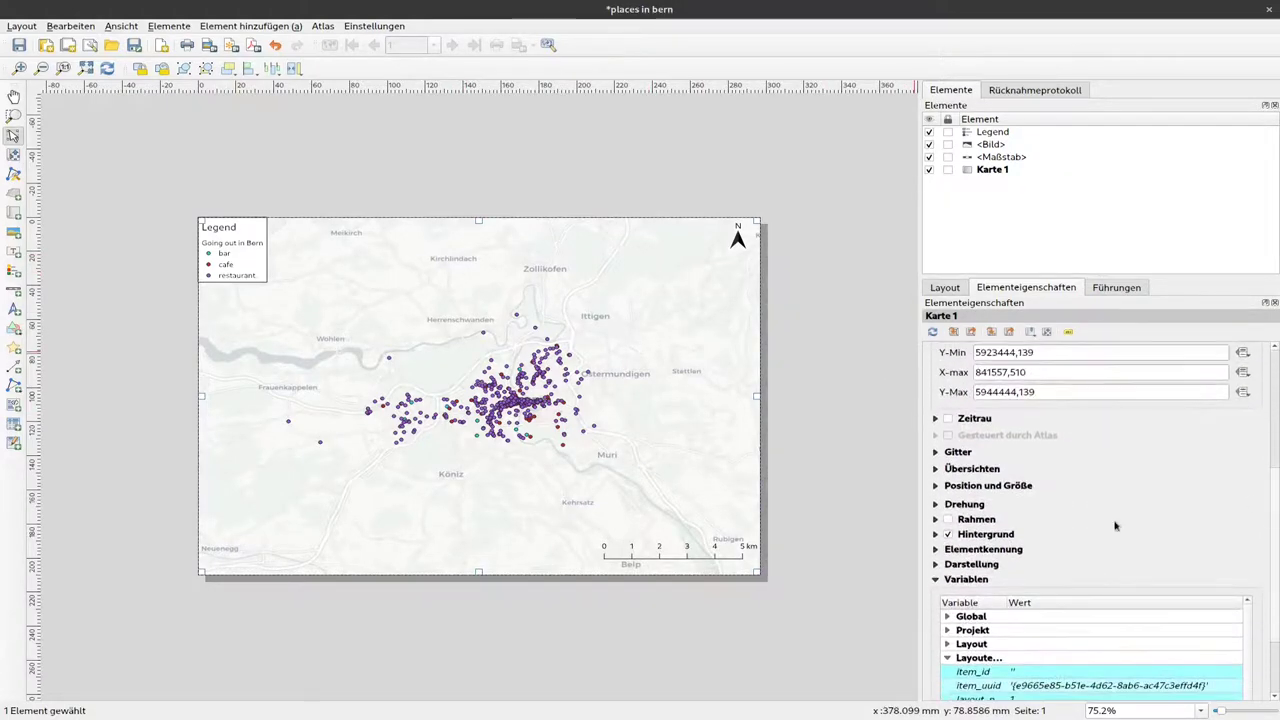
{"action": "left_click", "coordinate": [948, 519]}
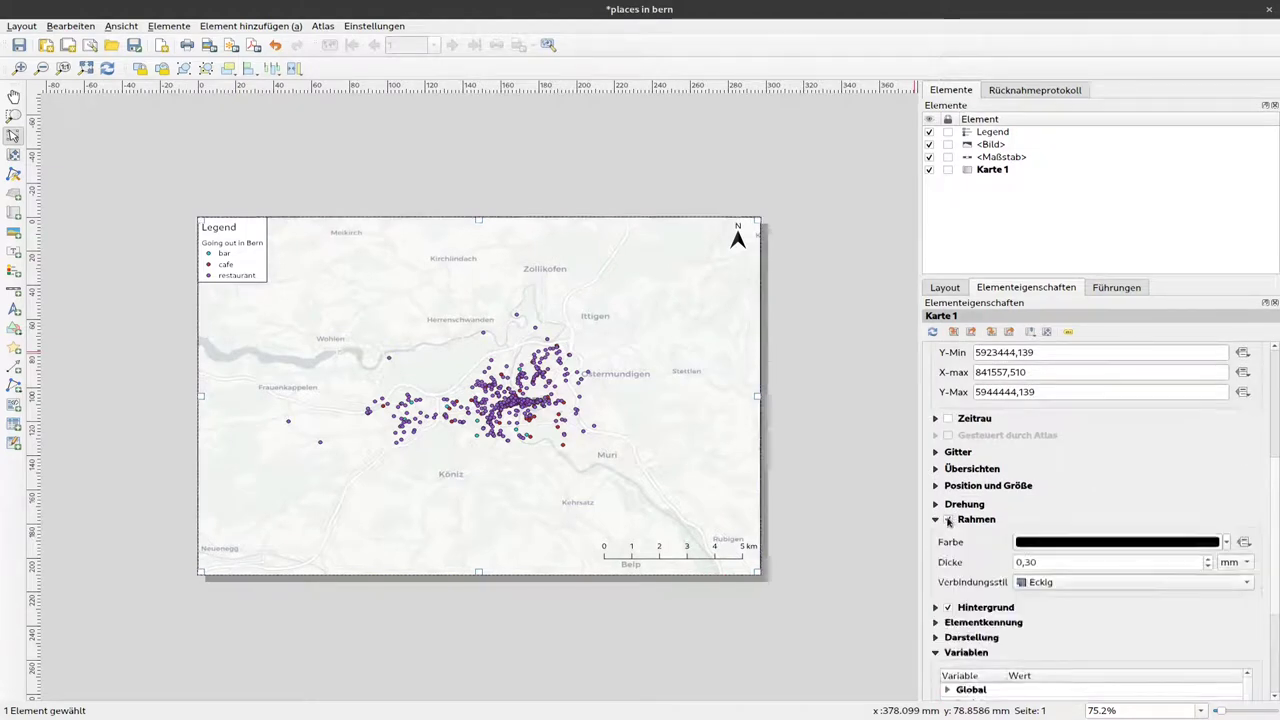
{"action": "left_click", "coordinate": [735, 198]}
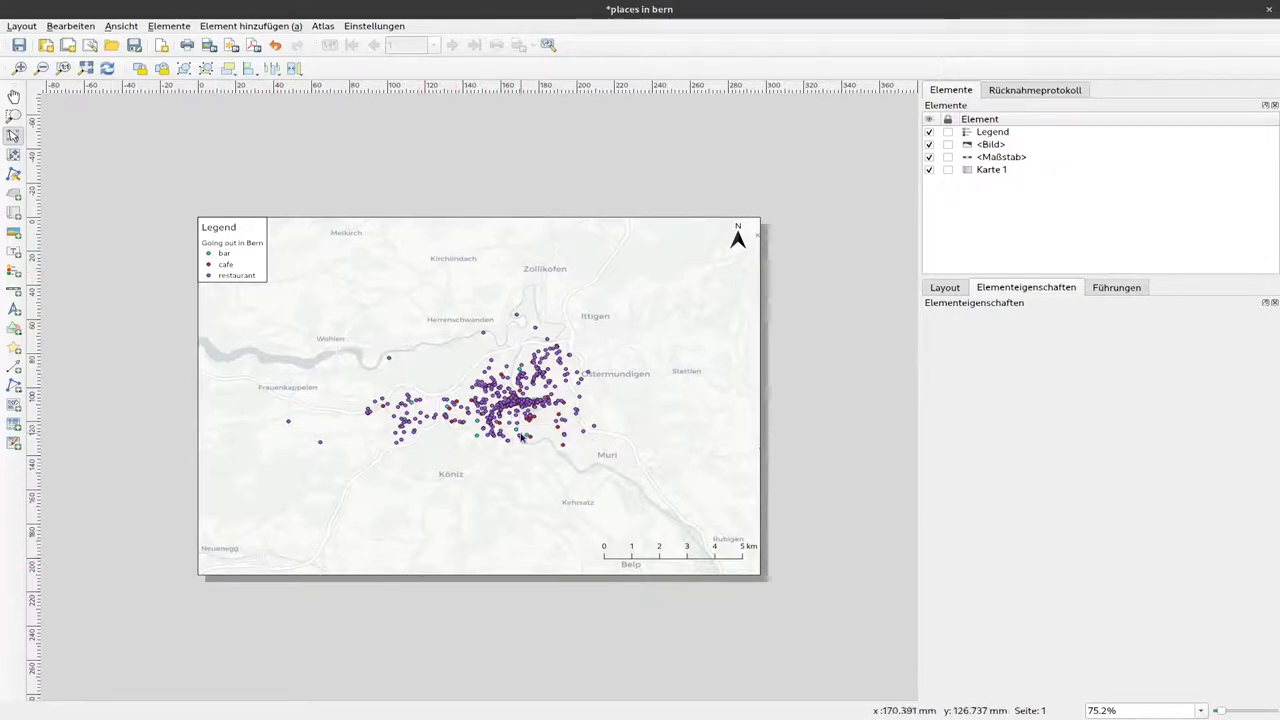
- Add a new text label below the map, widened and shrunk to one line high
{"action": "left_click", "coordinate": [15, 253]}
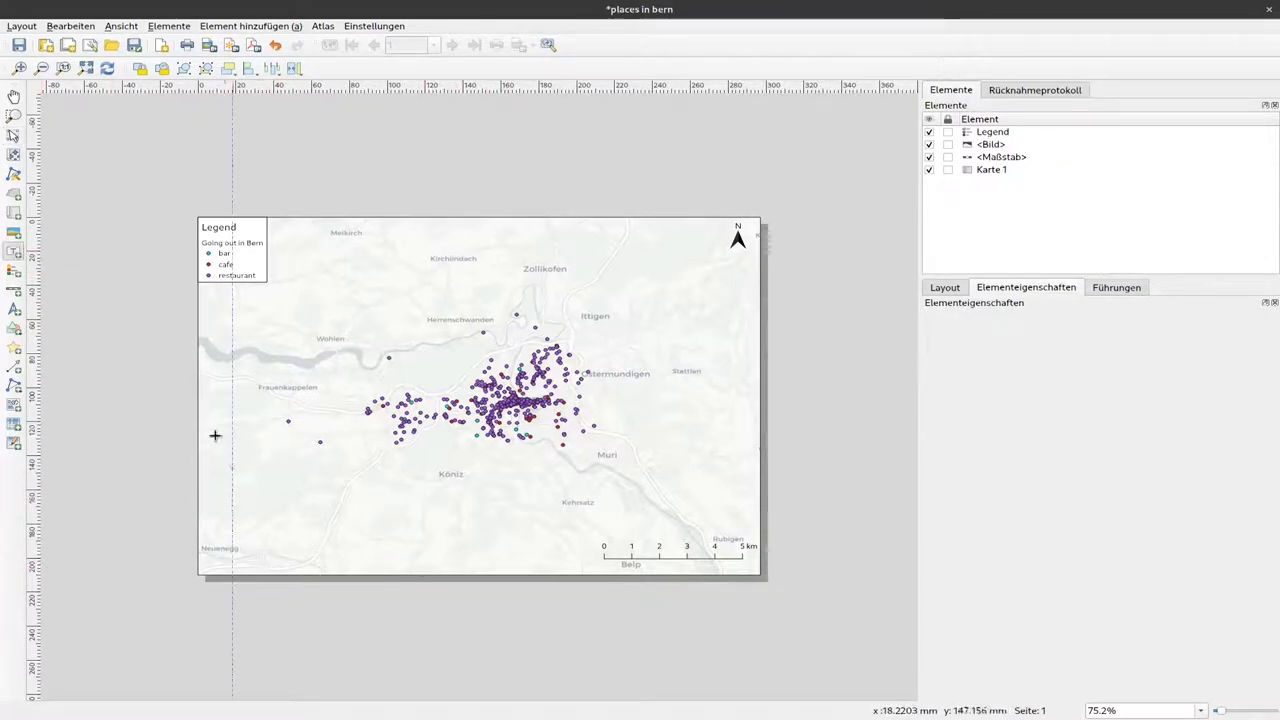
{"action": "left_click", "coordinate": [240, 557]}
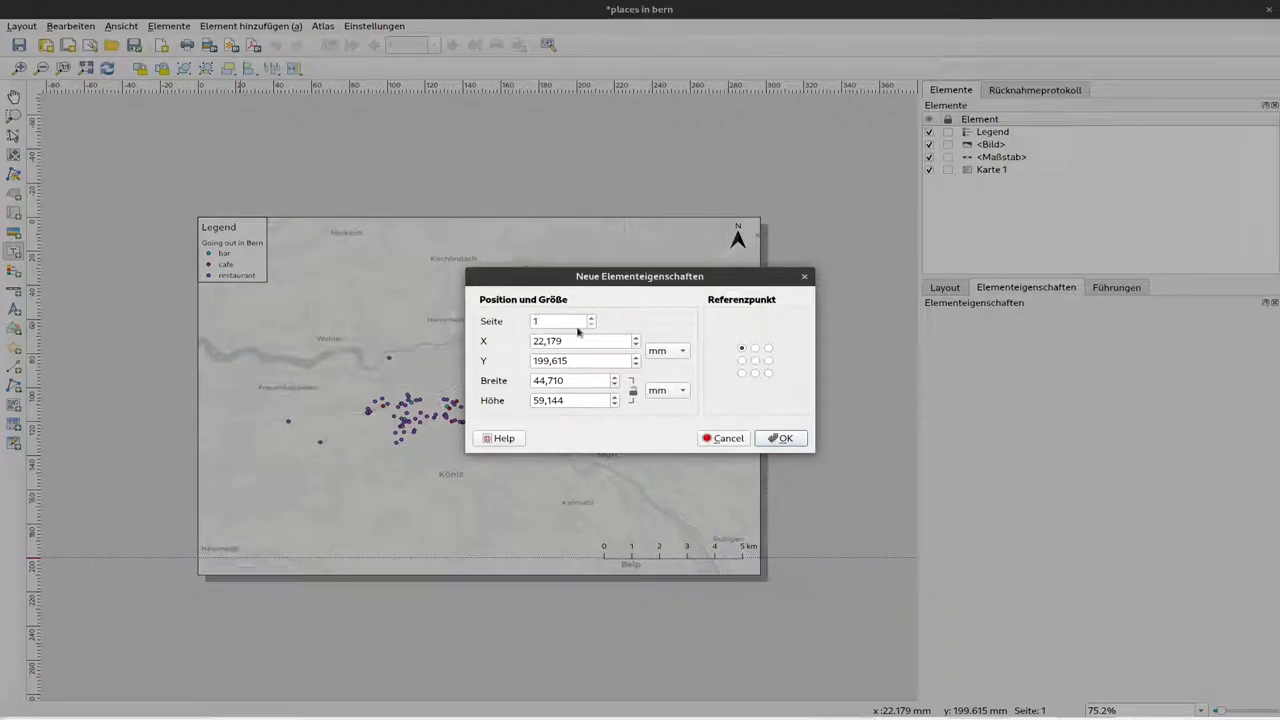
{"action": "left_click", "coordinate": [779, 438]}
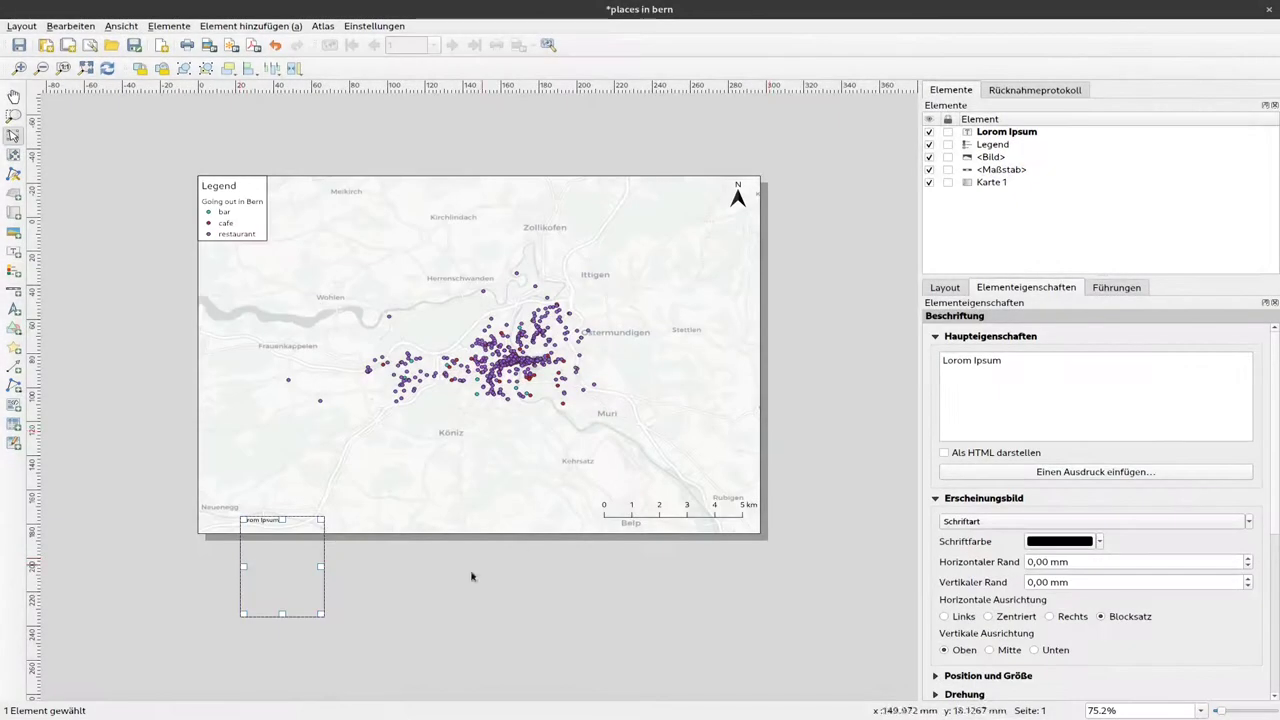
{"action": "left_click_drag", "start_coordinate": [321, 567], "coordinate": [452, 566]}
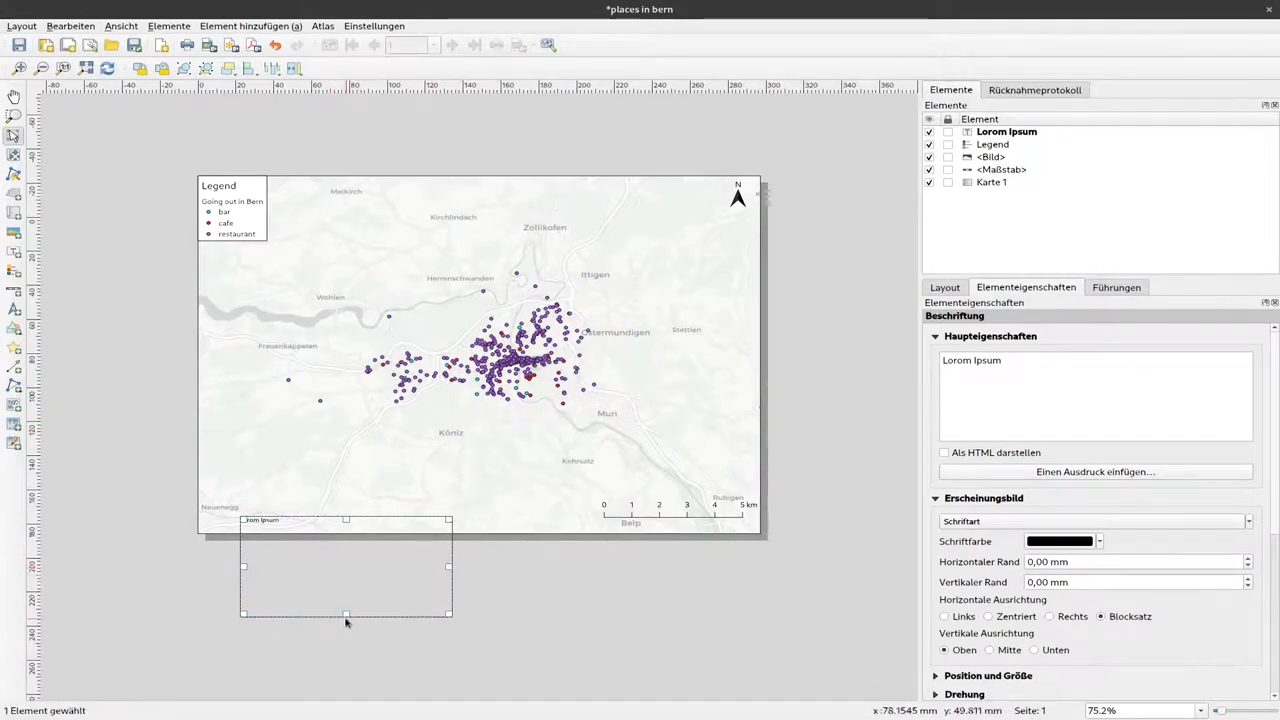
{"action": "left_click_drag", "start_coordinate": [346, 616], "coordinate": [288, 525]}
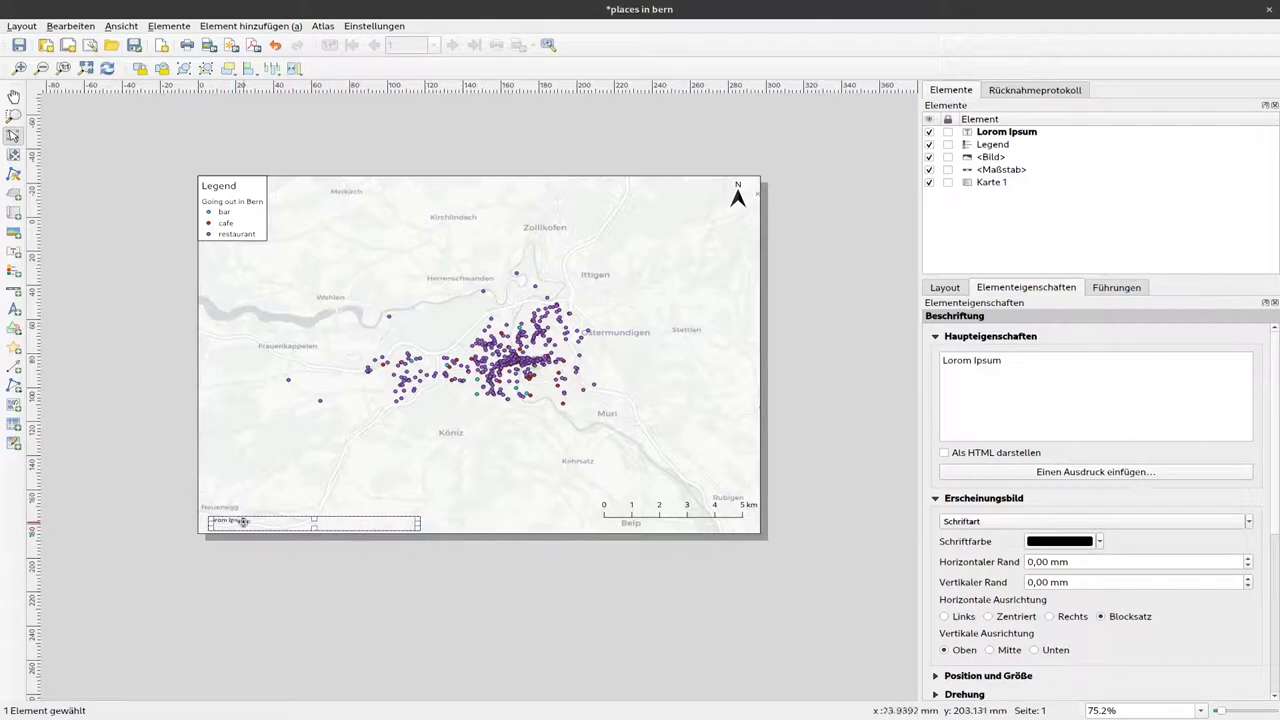
- Replace the label's Lorem Ipsum placeholder with 'background map data from positron'
{"action": "left_click", "coordinate": [183, 517]}
{"action": "left_click", "coordinate": [227, 522]}
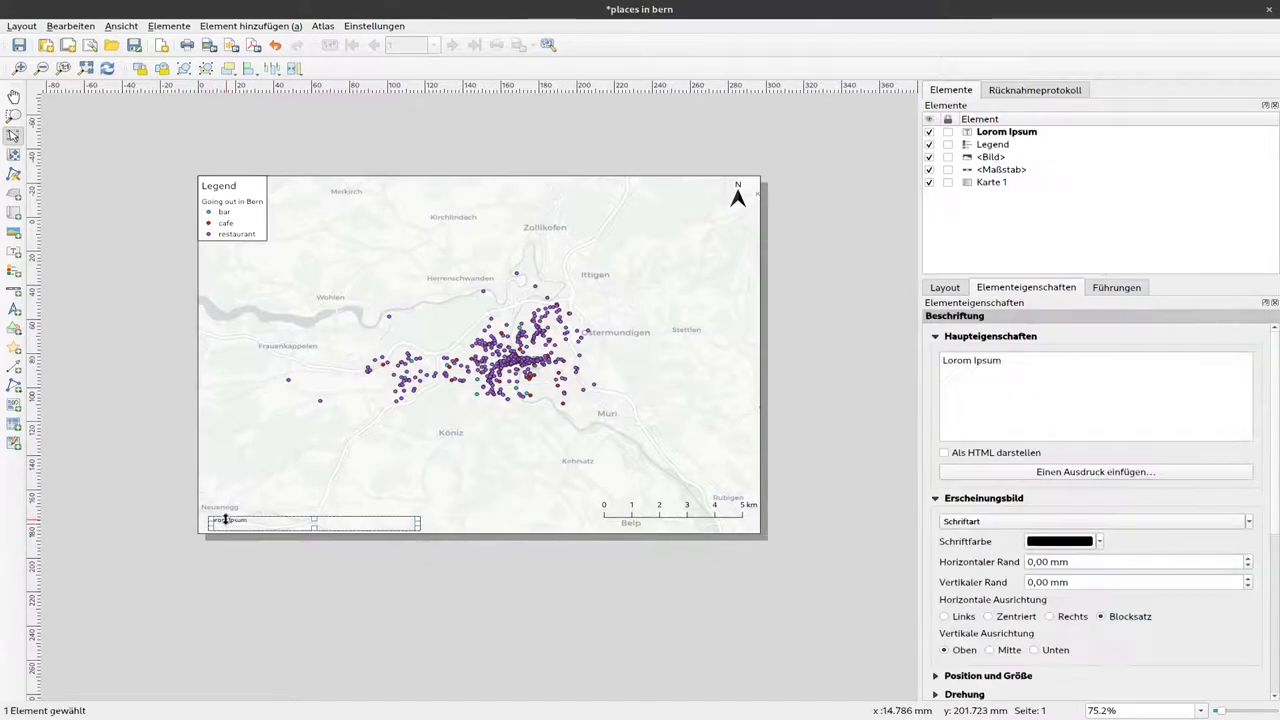
{"action": "triple_click", "coordinate": [1017, 357]}
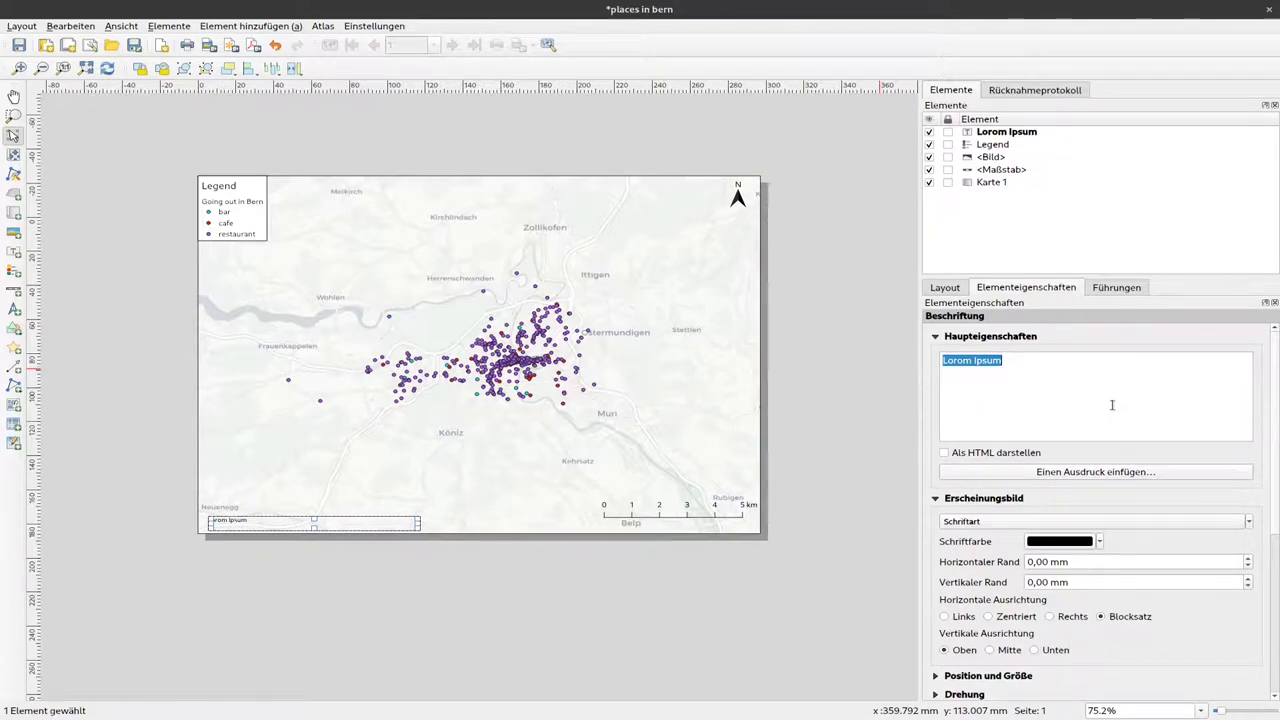
{"action": "type", "text": "back"}
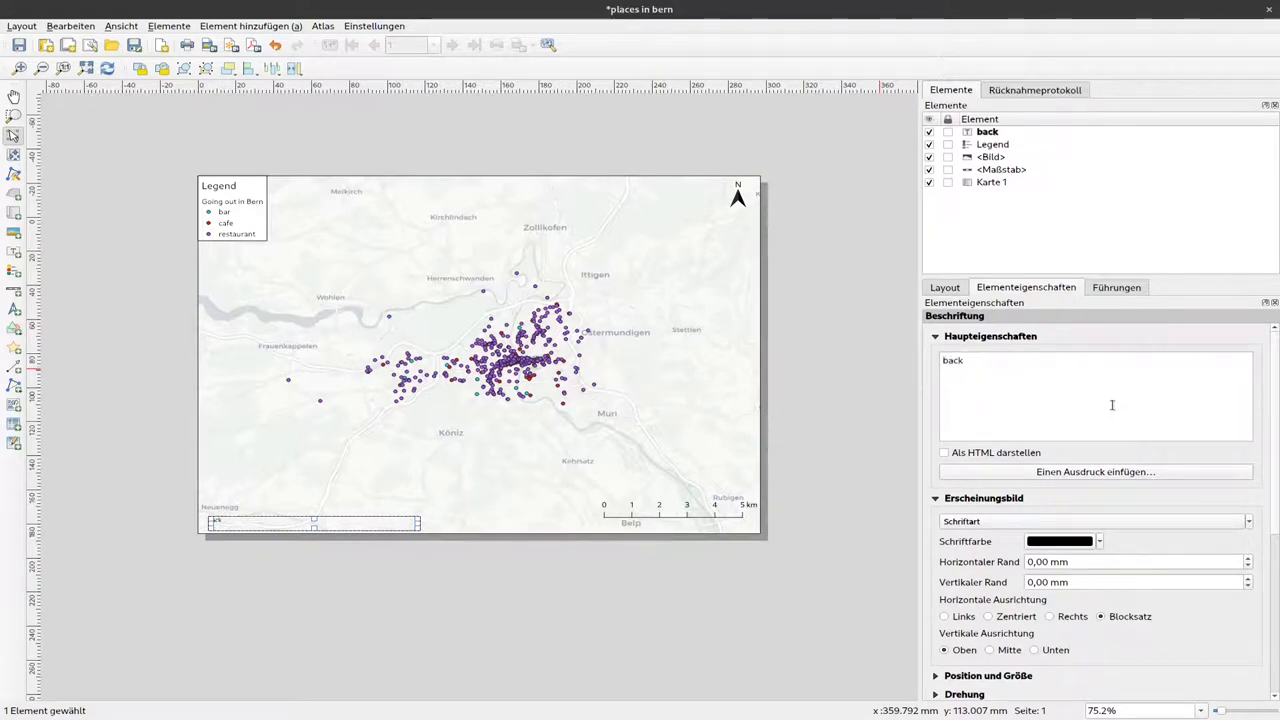
{"action": "type", "text": "ground map data from po"}
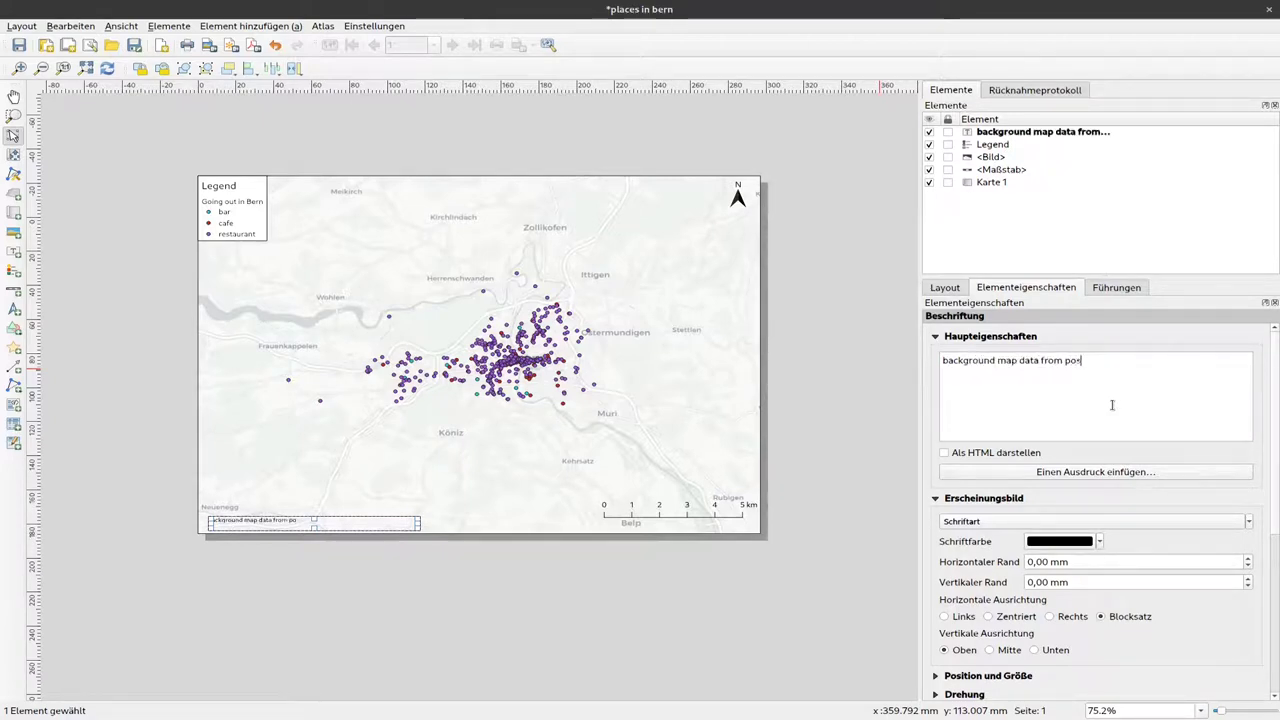
{"action": "type", "text": "sitron"}
- Drag the legend to the map's bottom-left corner and the credit label along the bottom edge
{"action": "left_click", "coordinate": [789, 429]}
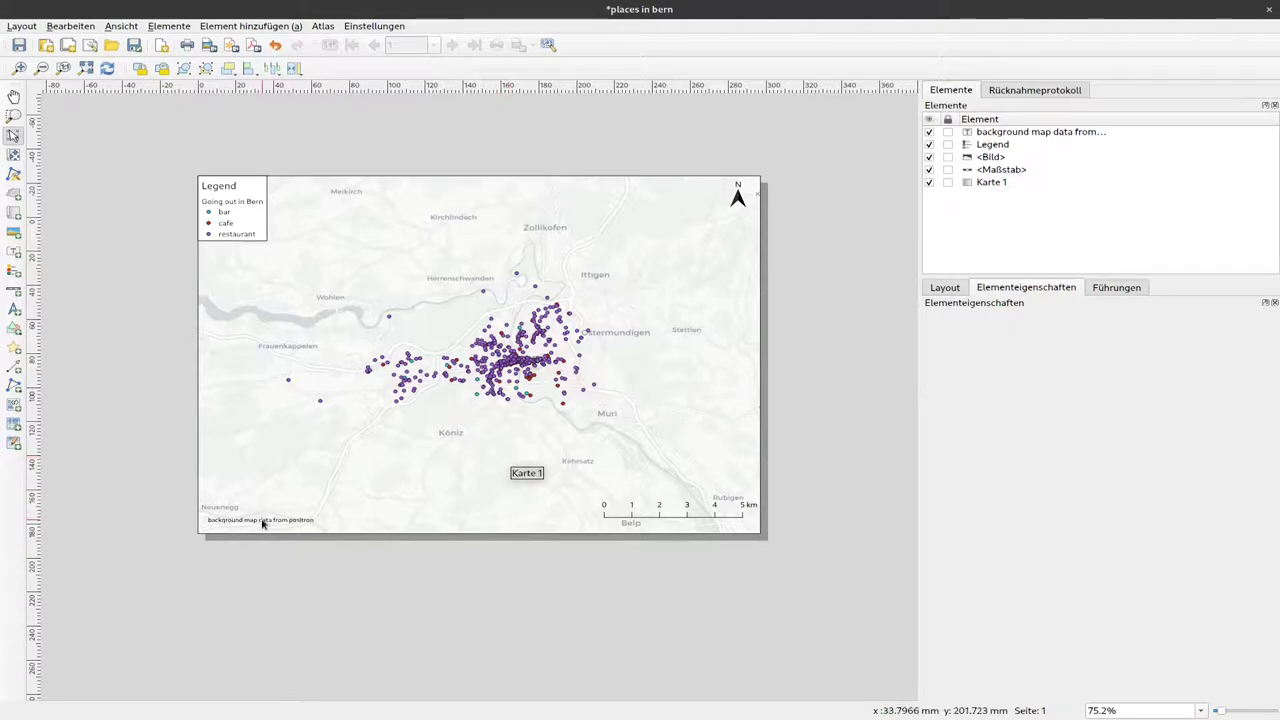
{"action": "left_click_drag", "start_coordinate": [264, 521], "coordinate": [399, 186]}
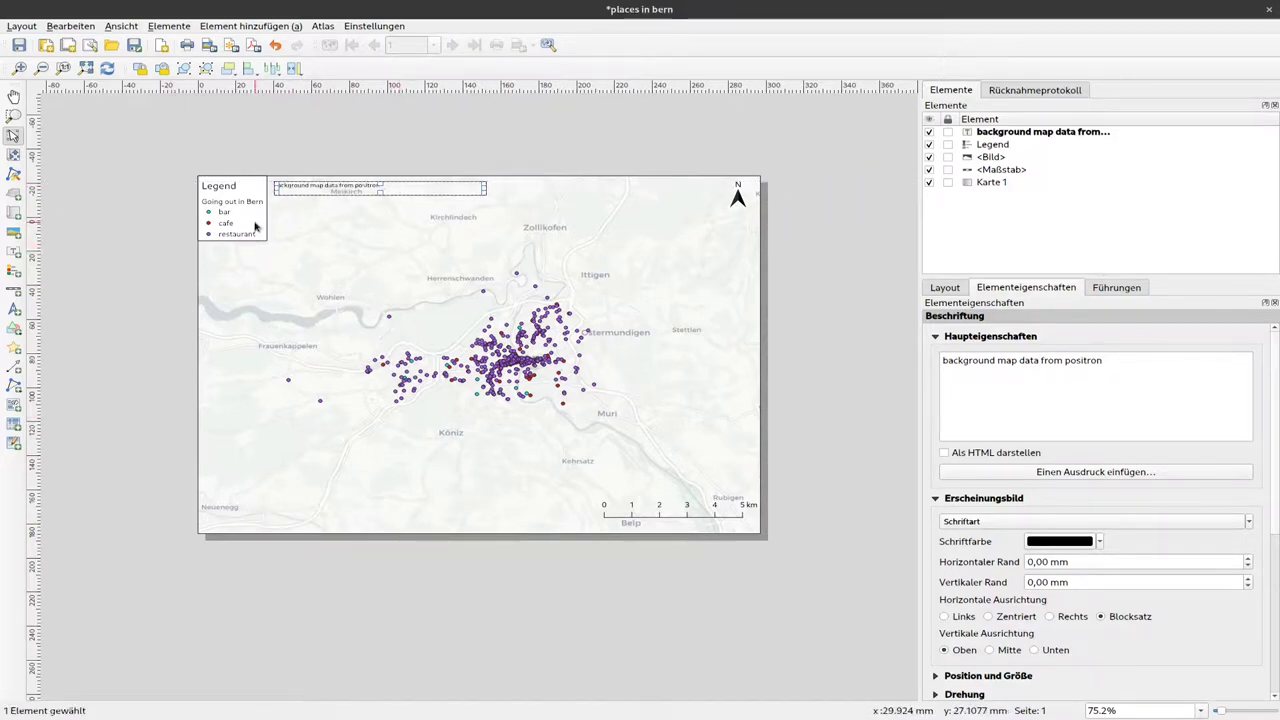
{"action": "left_click_drag", "start_coordinate": [261, 224], "coordinate": [256, 510]}
{"action": "left_click", "coordinate": [343, 185]}
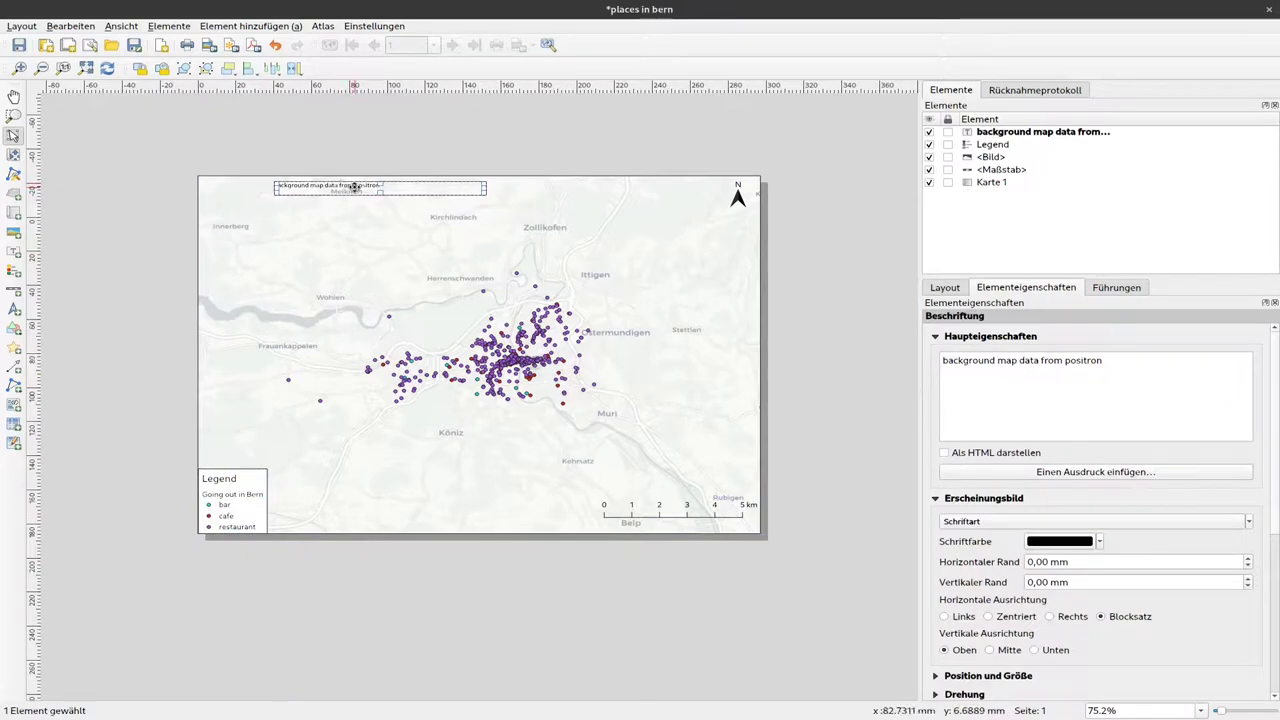
{"action": "left_click_drag", "start_coordinate": [355, 187], "coordinate": [360, 522]}
{"action": "left_click", "coordinate": [360, 557]}
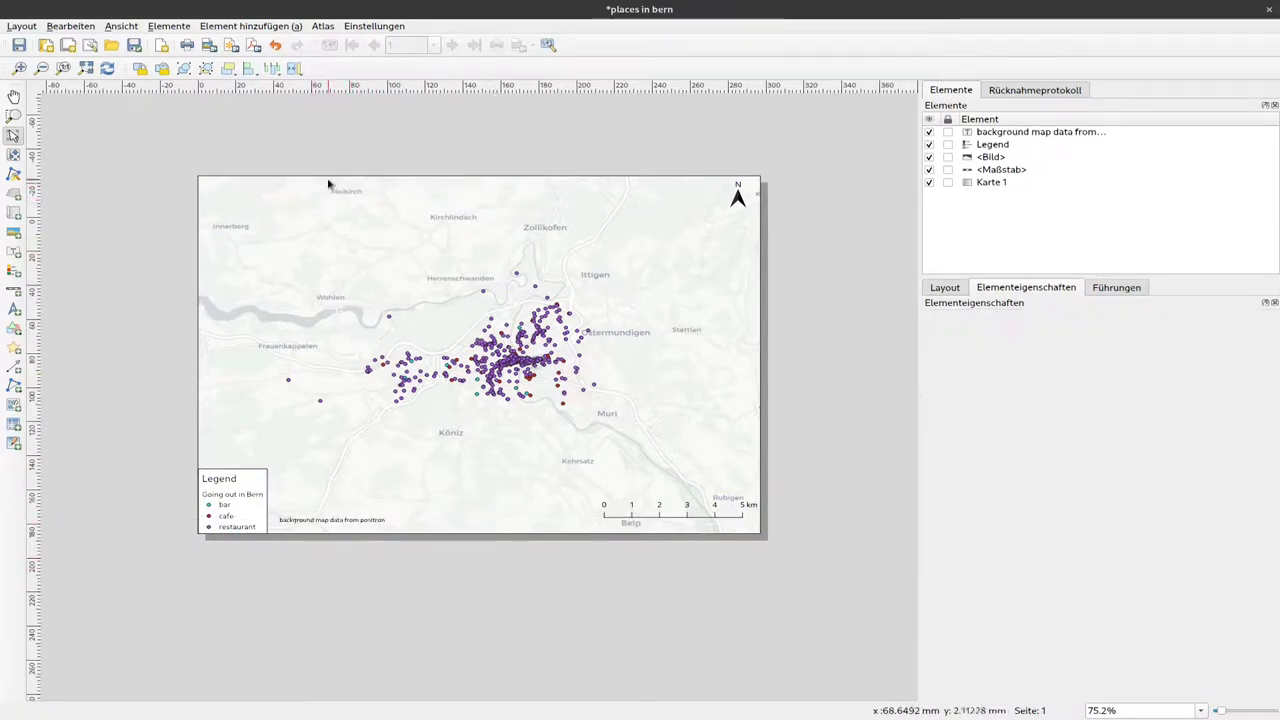